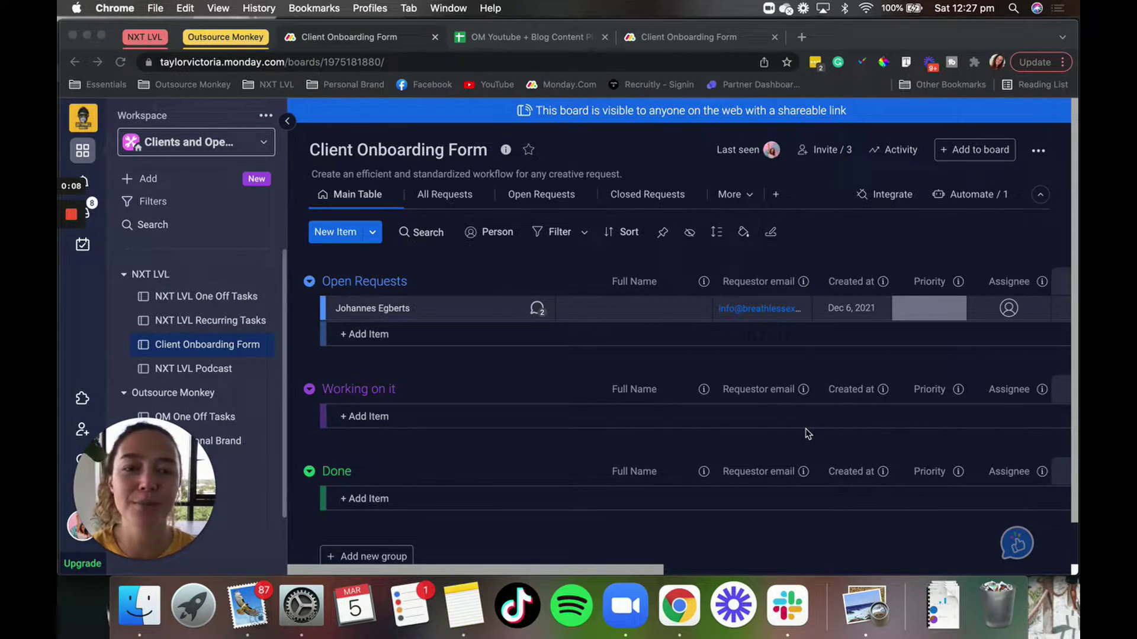
Switch to the published Client Onboarding Form page in the third browser tab
click(690, 39)
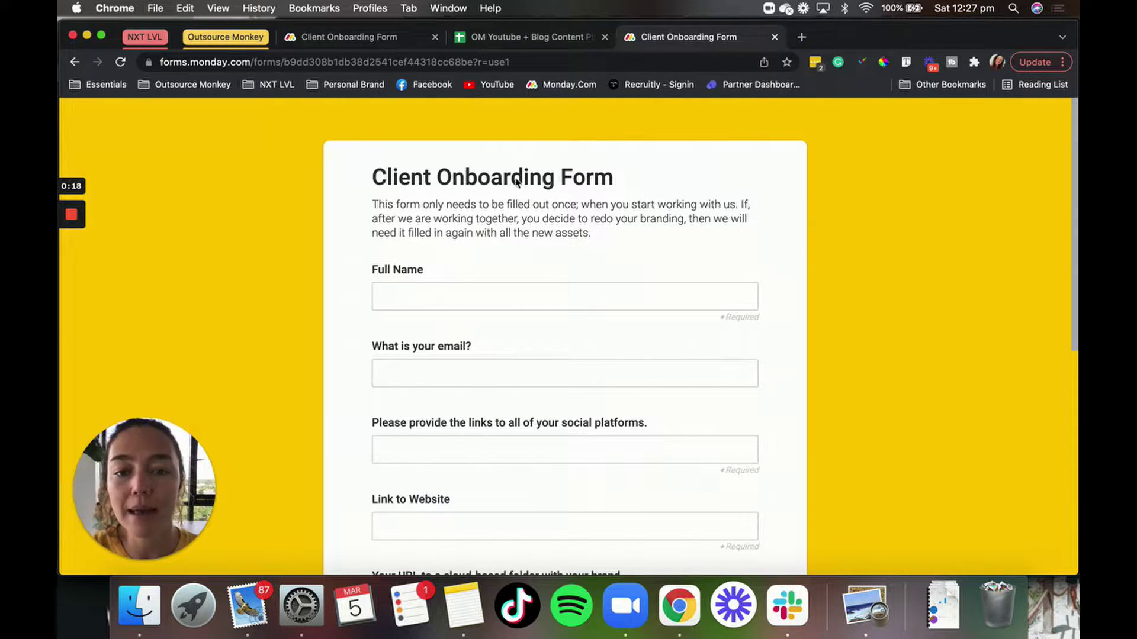
click(577, 184)
click(635, 194)
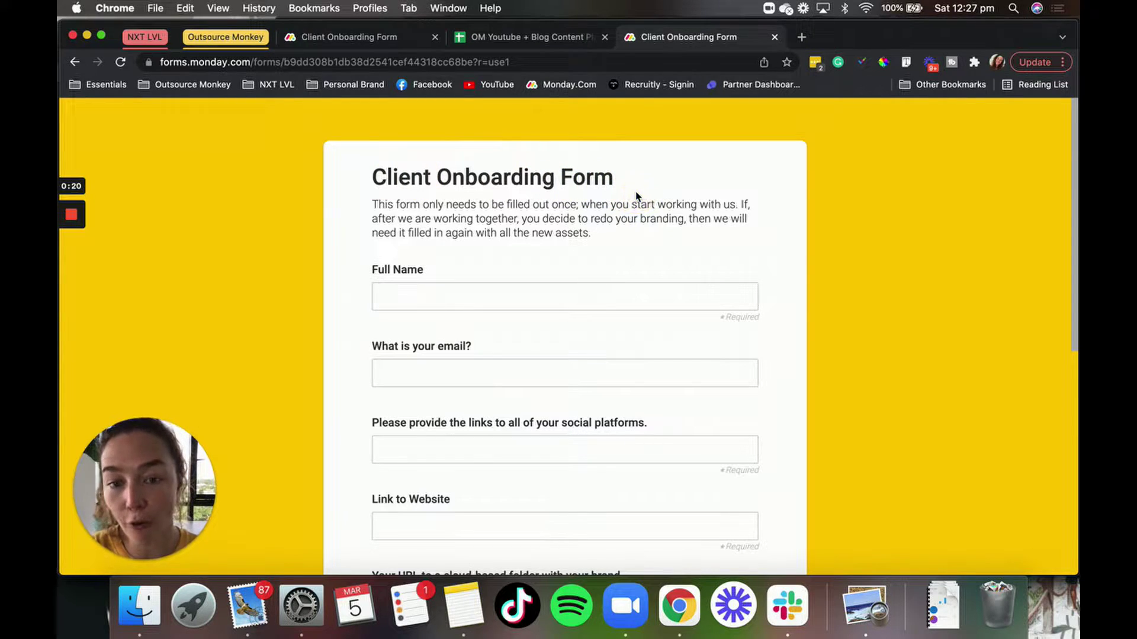
scroll(623, 411, down, 7)
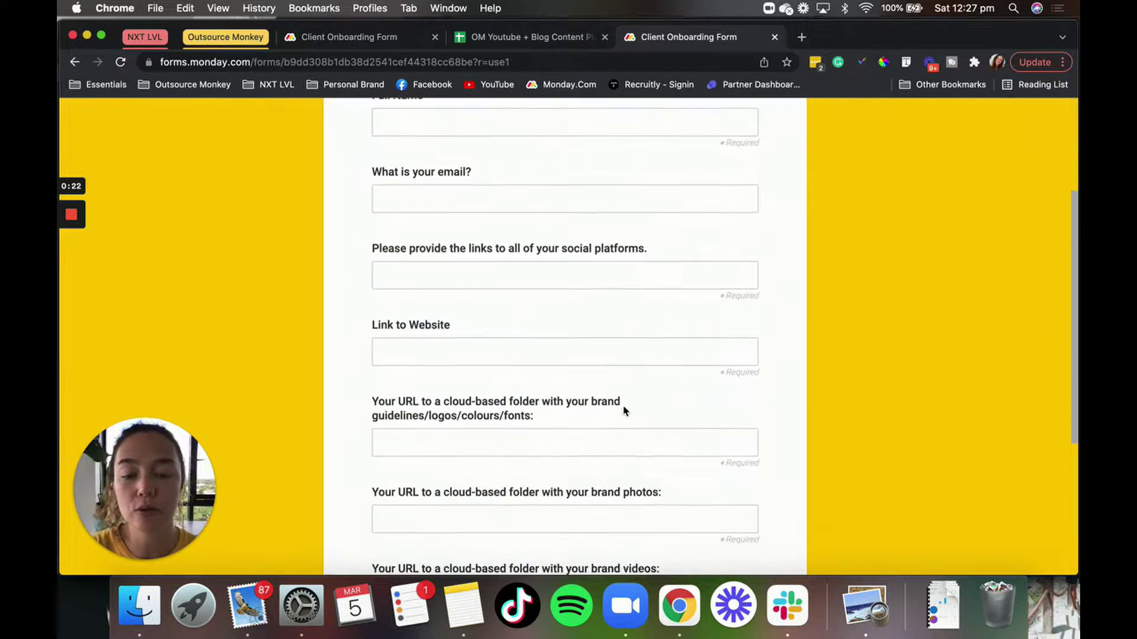
scroll(624, 411, up, 10)
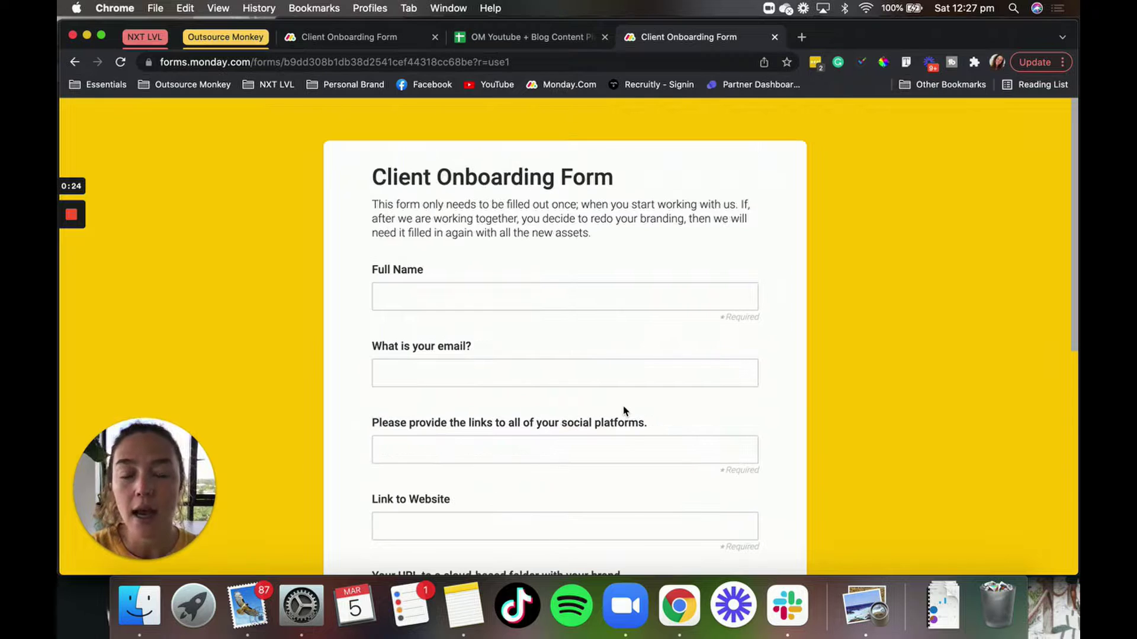
scroll(624, 411, down, 10)
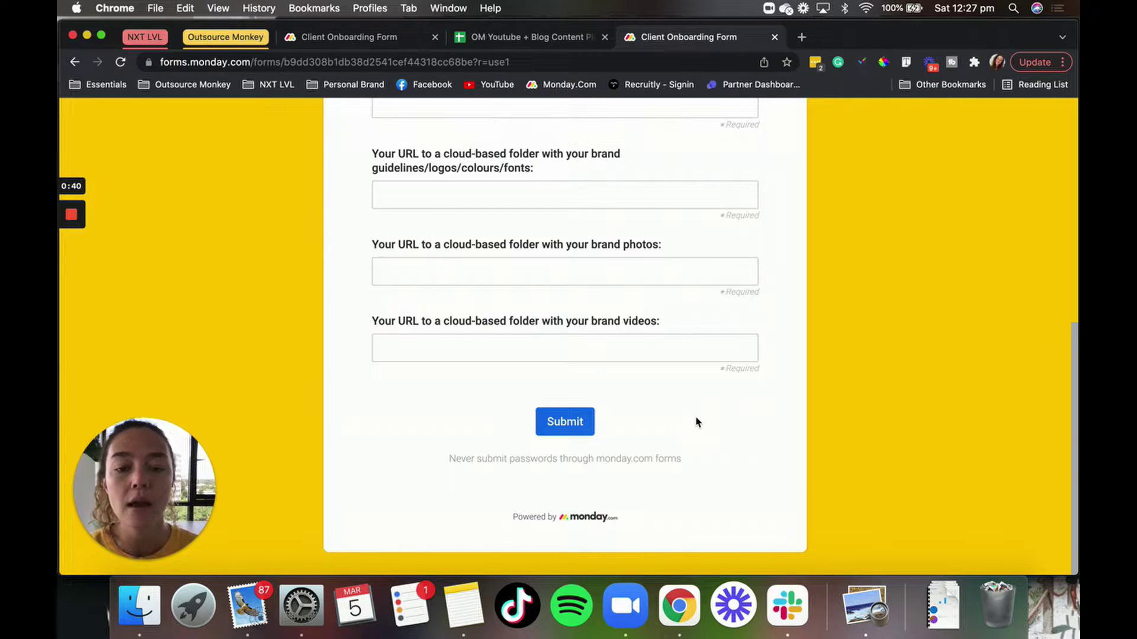
scroll(696, 422, up, 10)
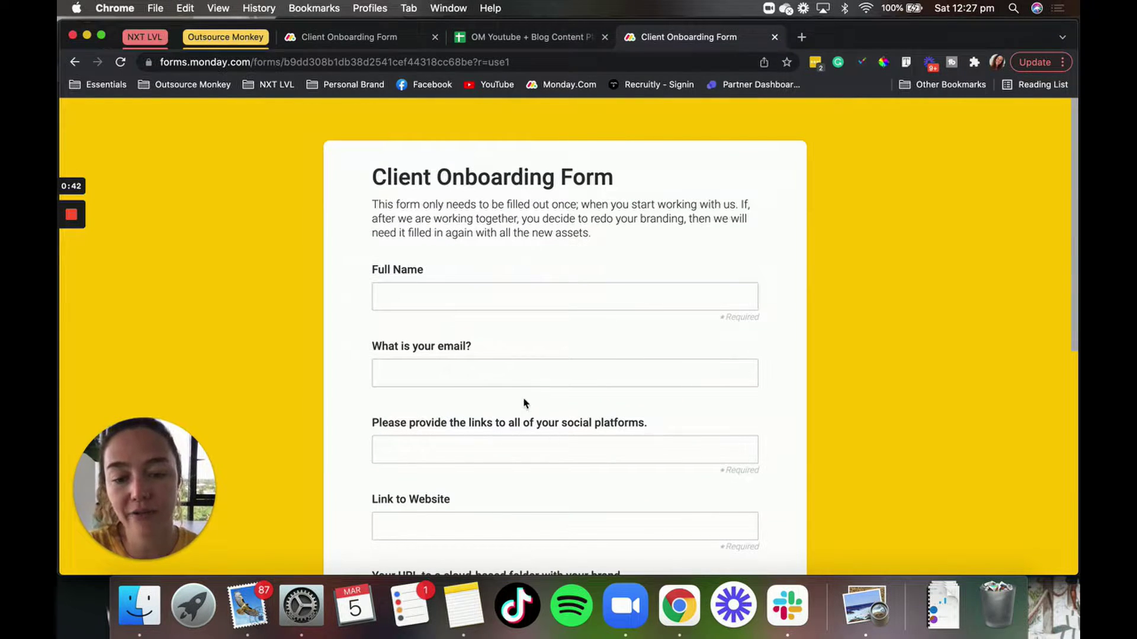
scroll(524, 403, down, 3)
scroll(524, 401, up, 3)
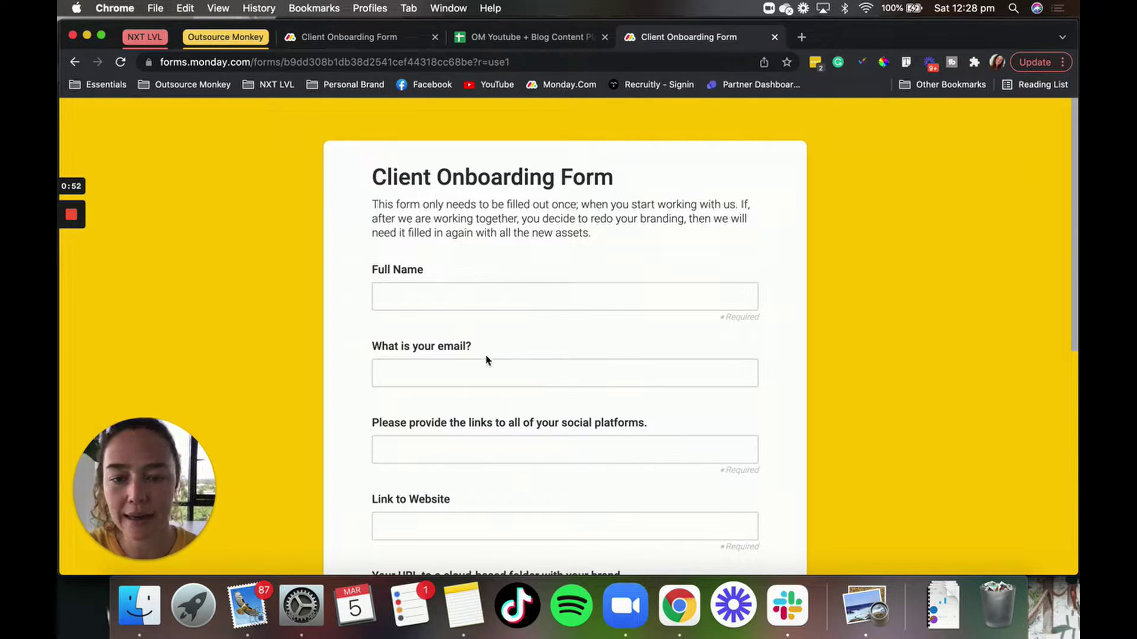
scroll(556, 373, down, 3)
scroll(550, 339, up, 3)
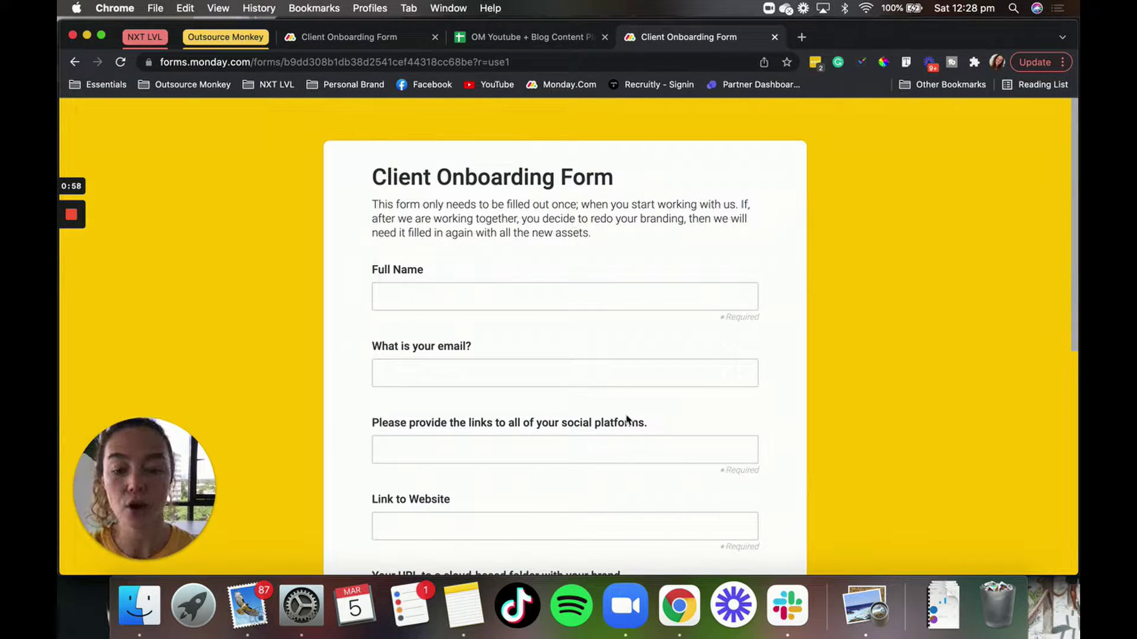
scroll(628, 415, down, 3)
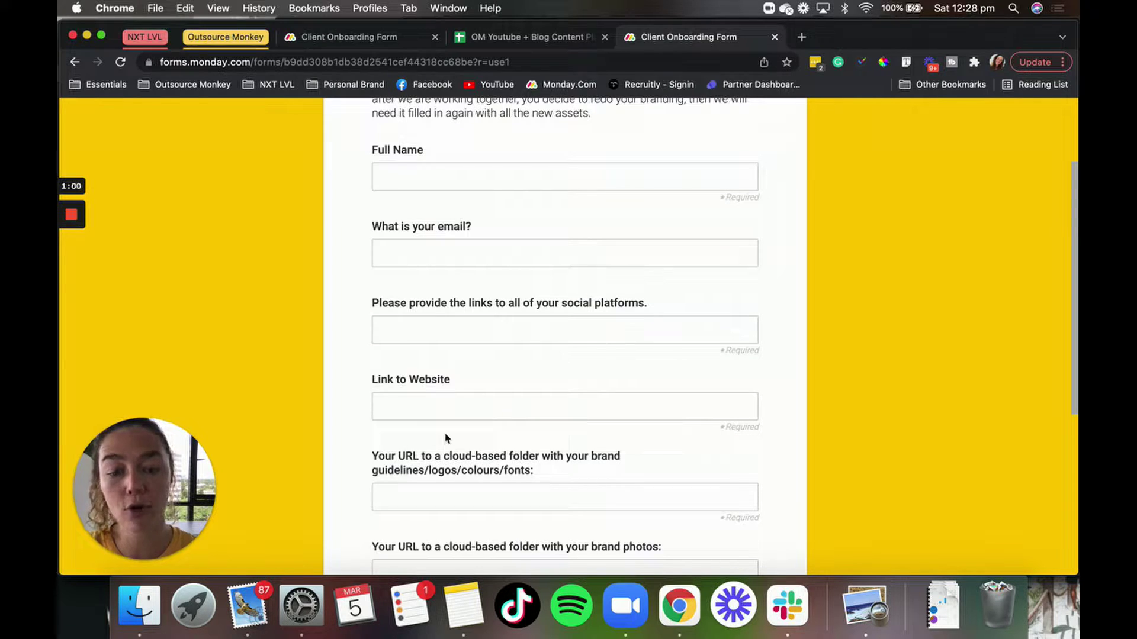
scroll(630, 439, down, 4)
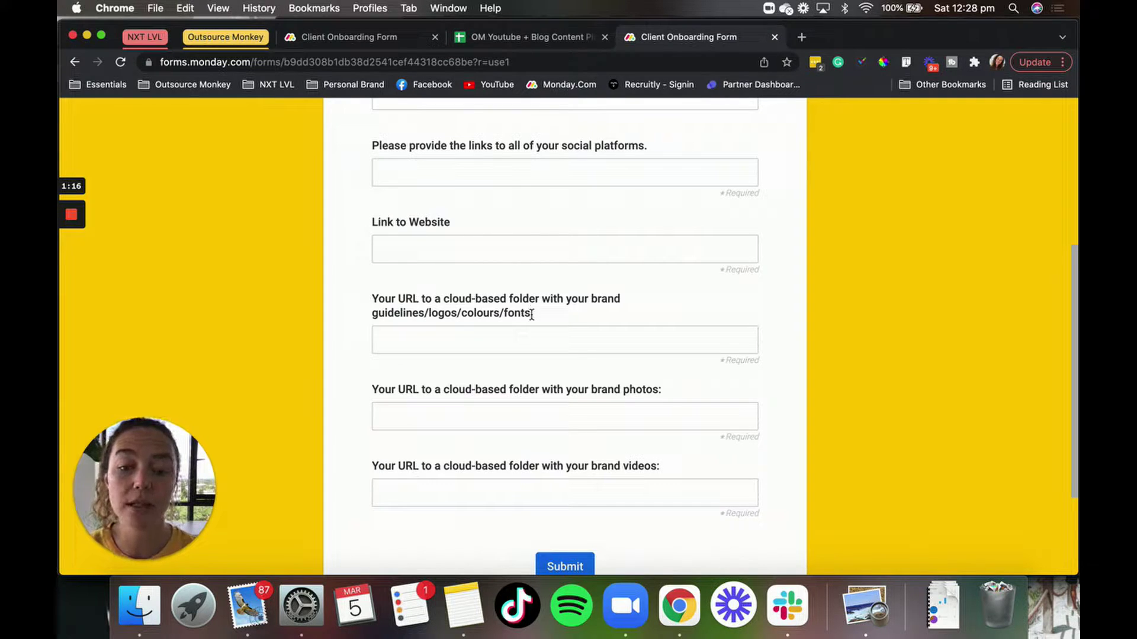
Check the brand guidelines and brand photos folder URL fields, then scroll through the form
click(542, 348)
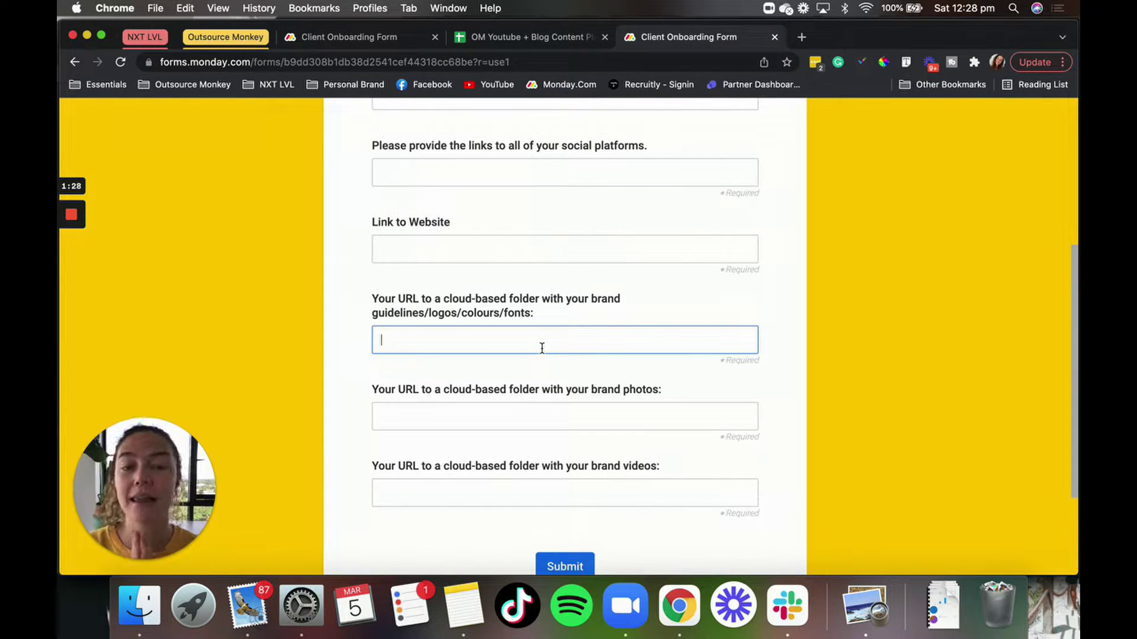
click(535, 414)
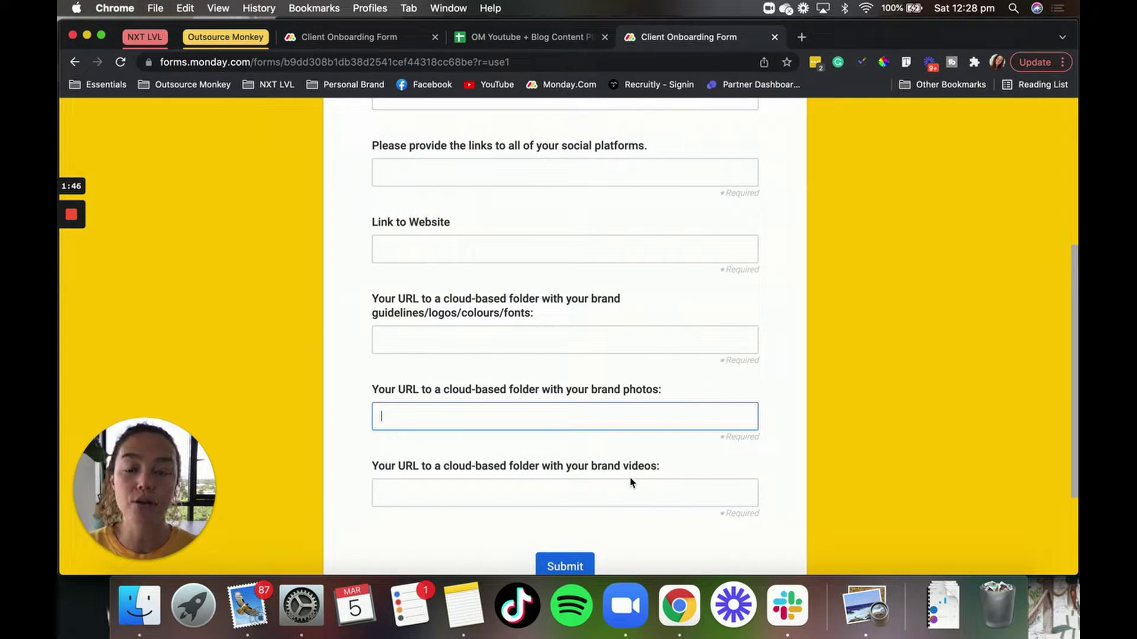
scroll(630, 483, down, 5)
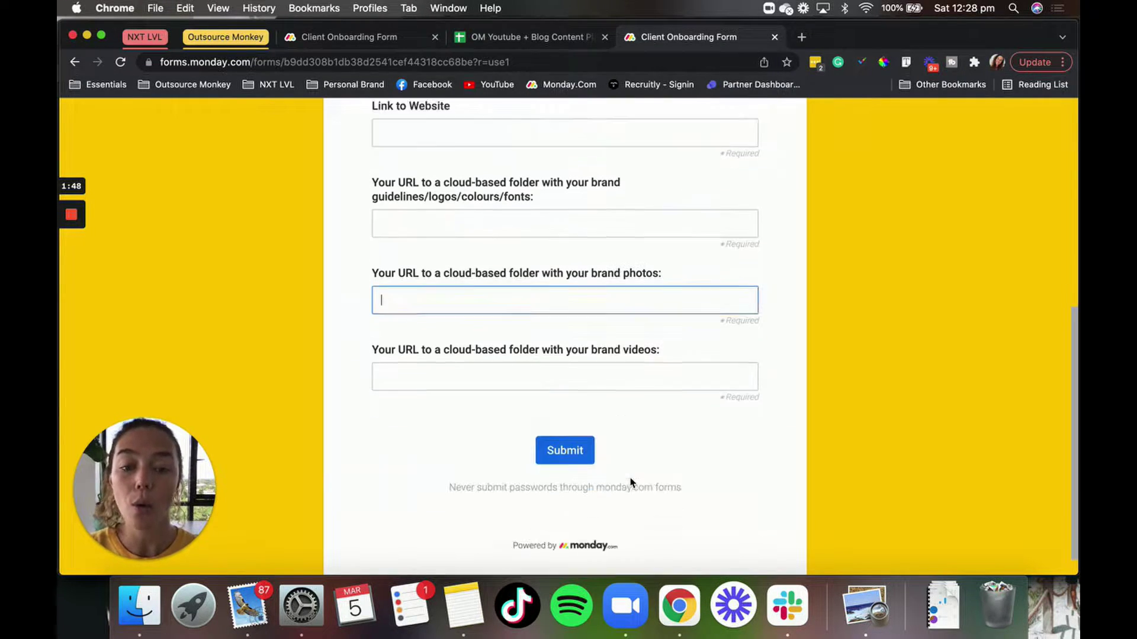
scroll(652, 177, up, 10)
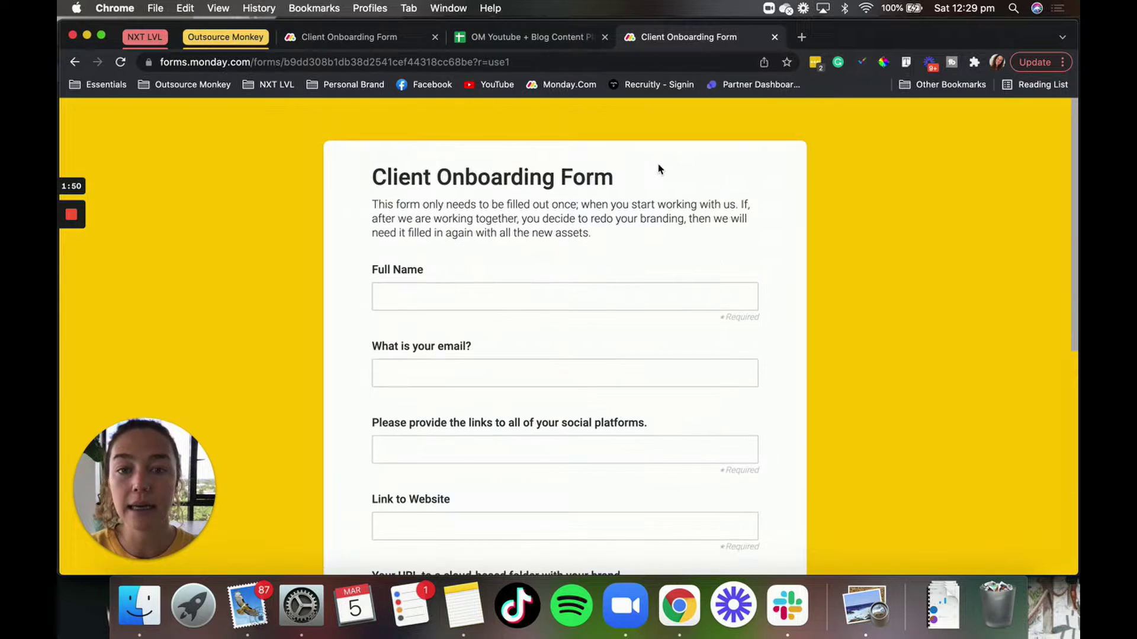
Back on the Client Onboarding Form board, look over the link columns and open Automate / 1
click(348, 41)
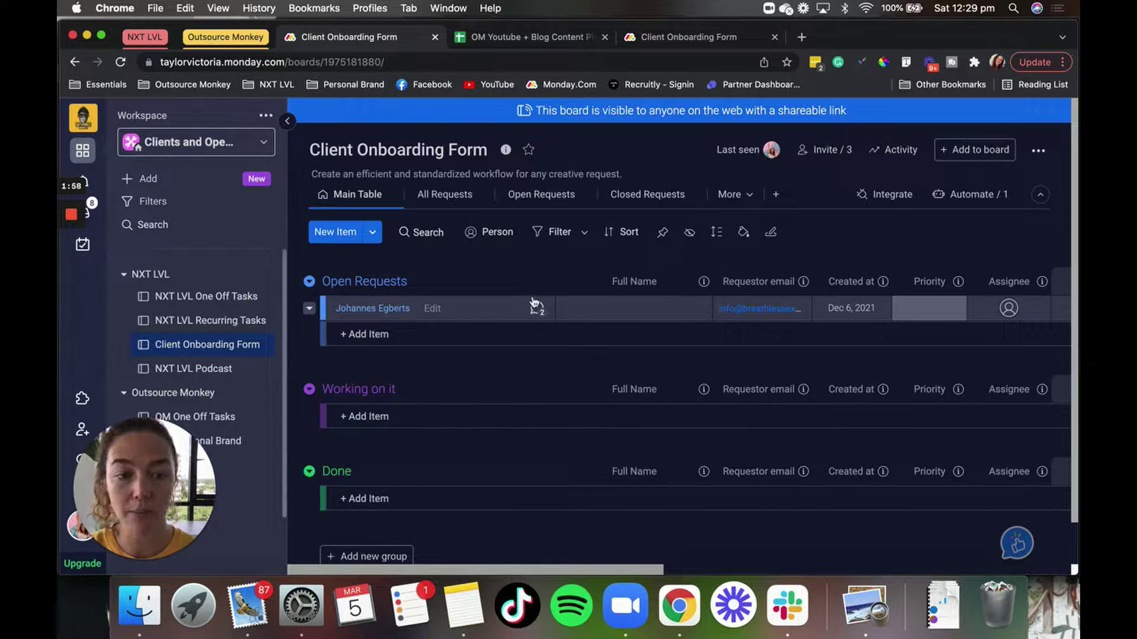
scroll(711, 305, right, 10)
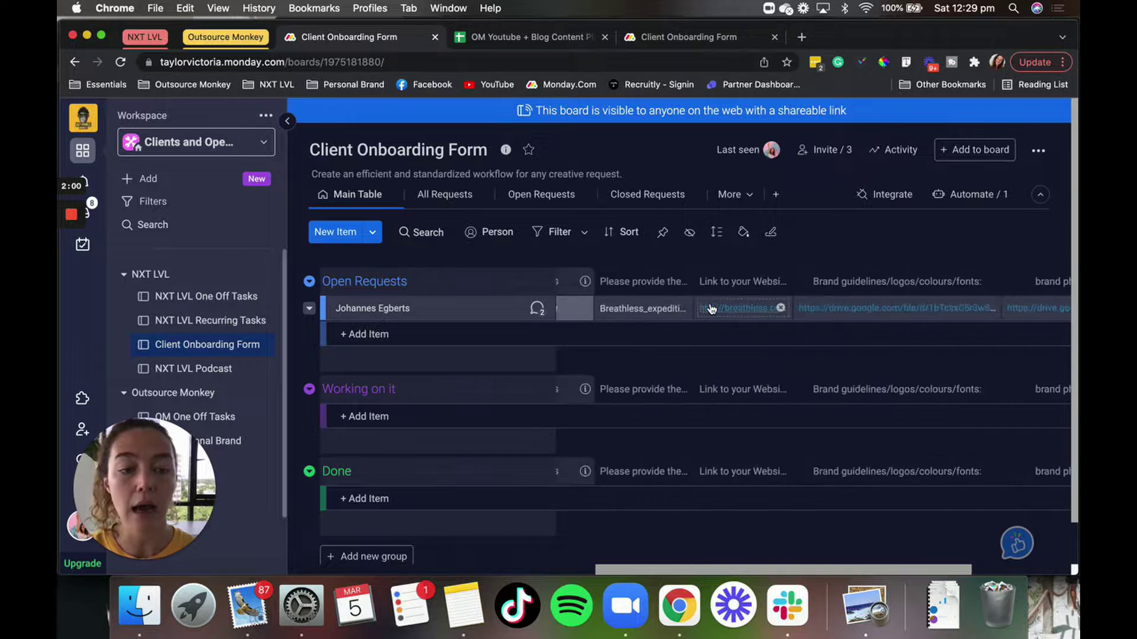
scroll(710, 305, left, 10)
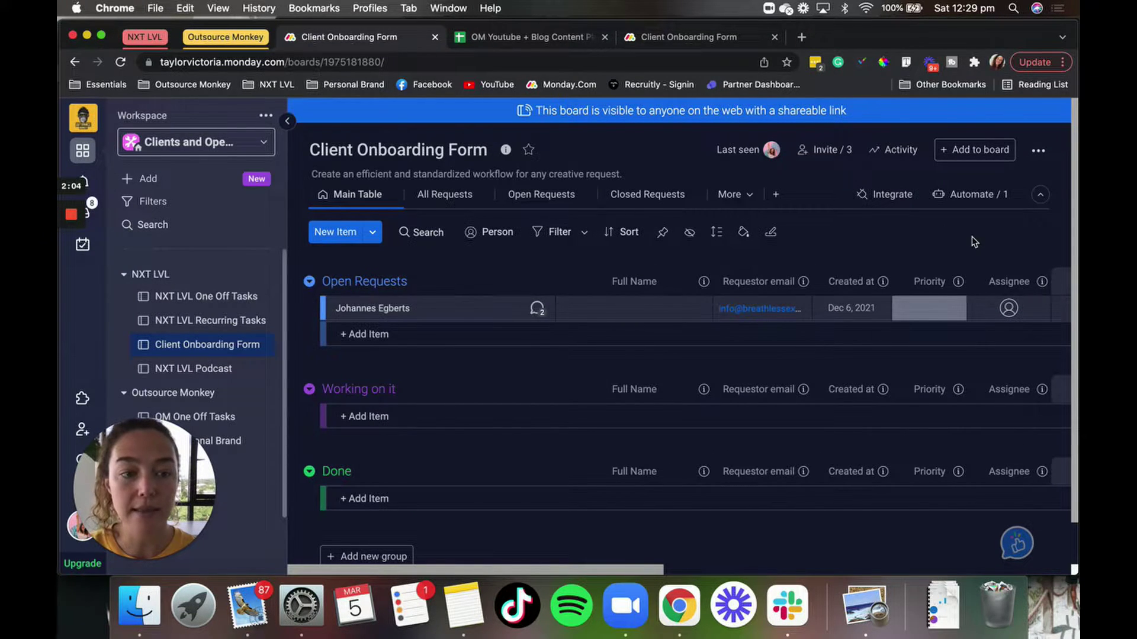
click(974, 194)
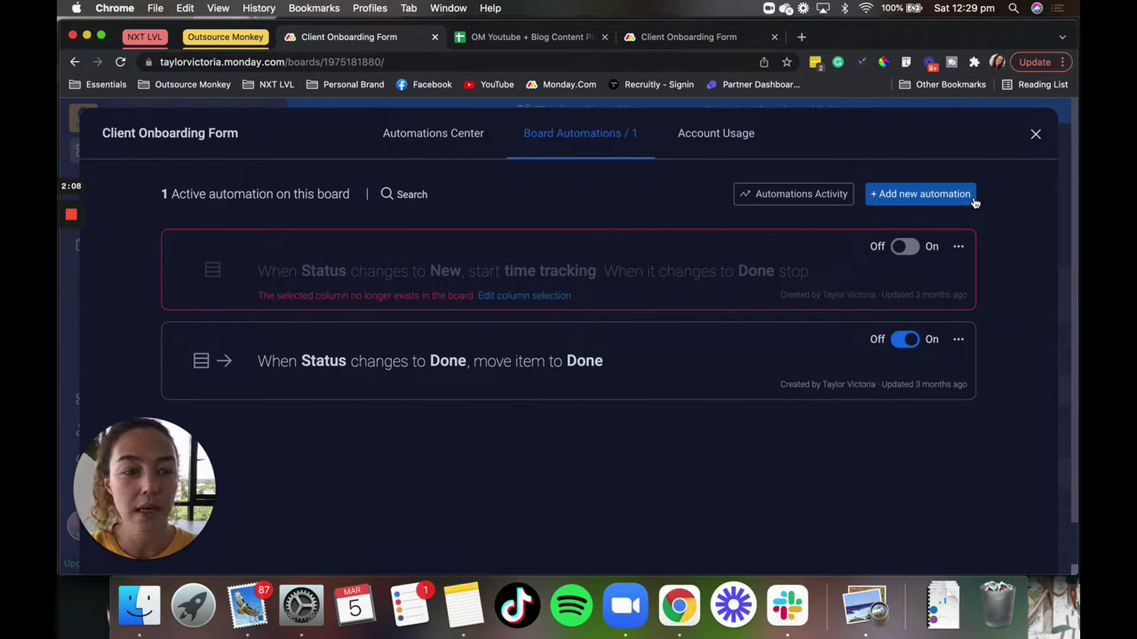
Choose the Item Creation template 'When an item is created assign someone as assignee'
click(939, 197)
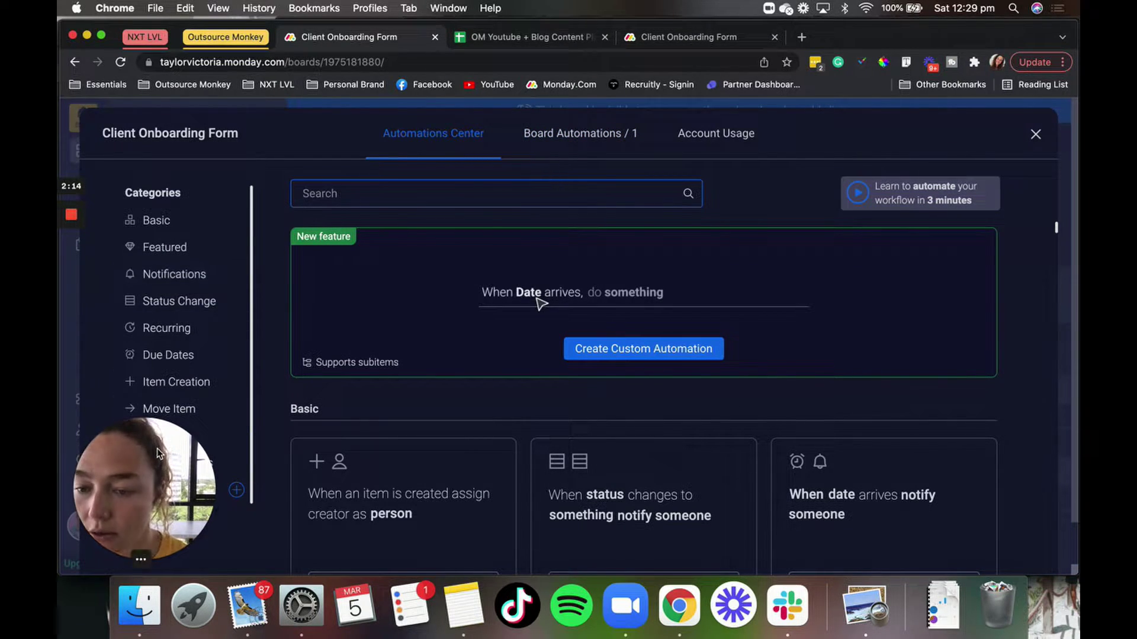
drag(145, 473, 119, 38)
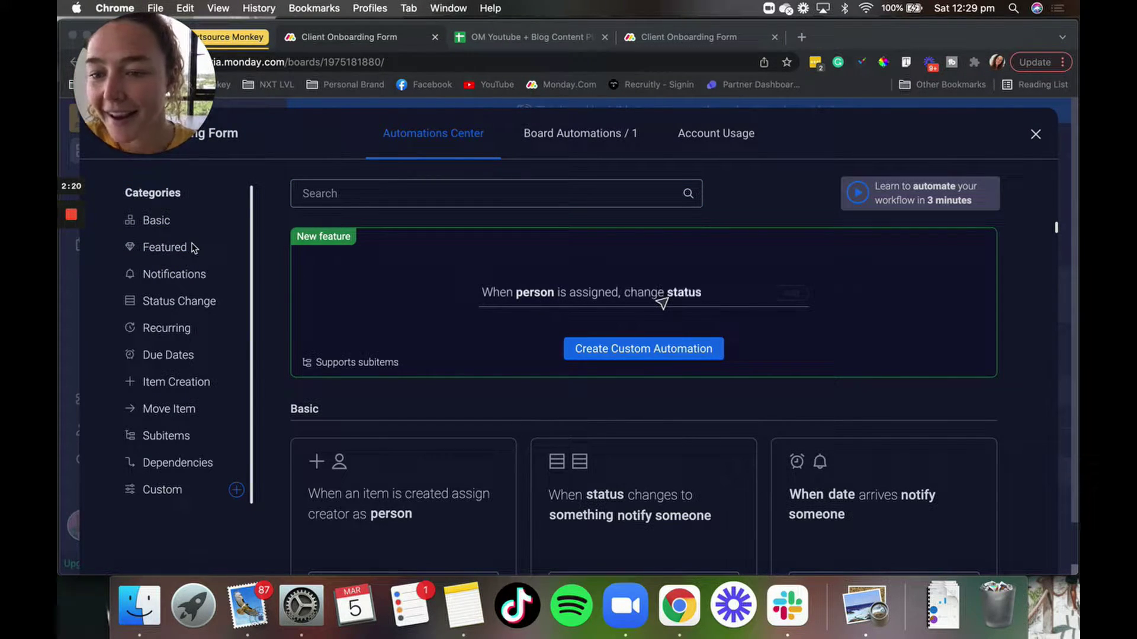
click(183, 386)
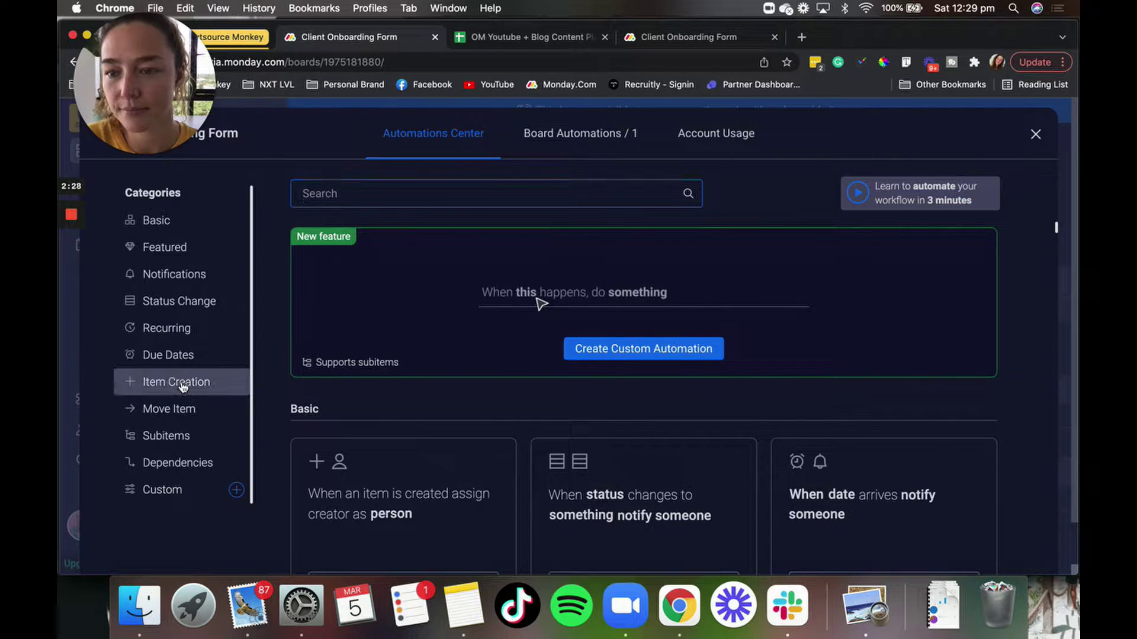
click(183, 386)
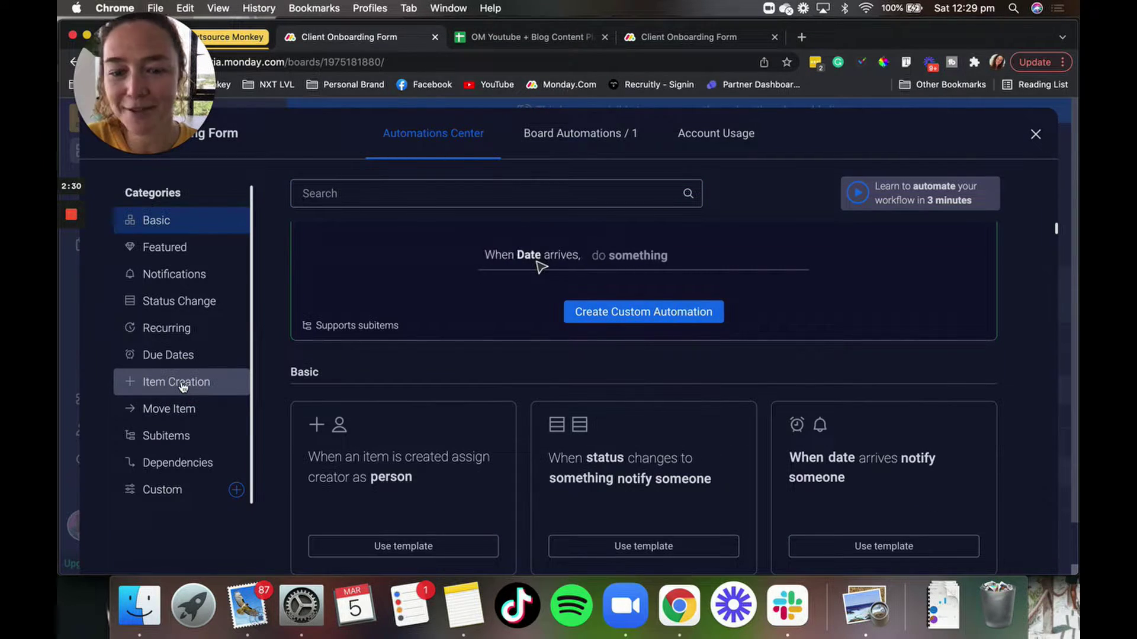
click(183, 386)
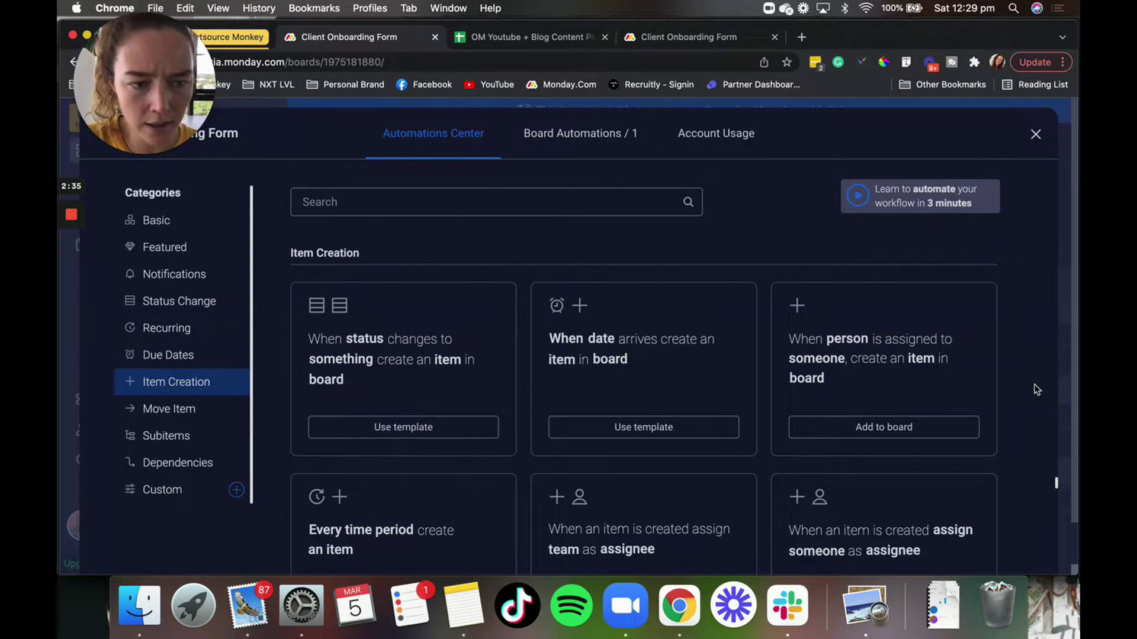
scroll(1034, 392, down, 1)
scroll(1034, 391, down, 3)
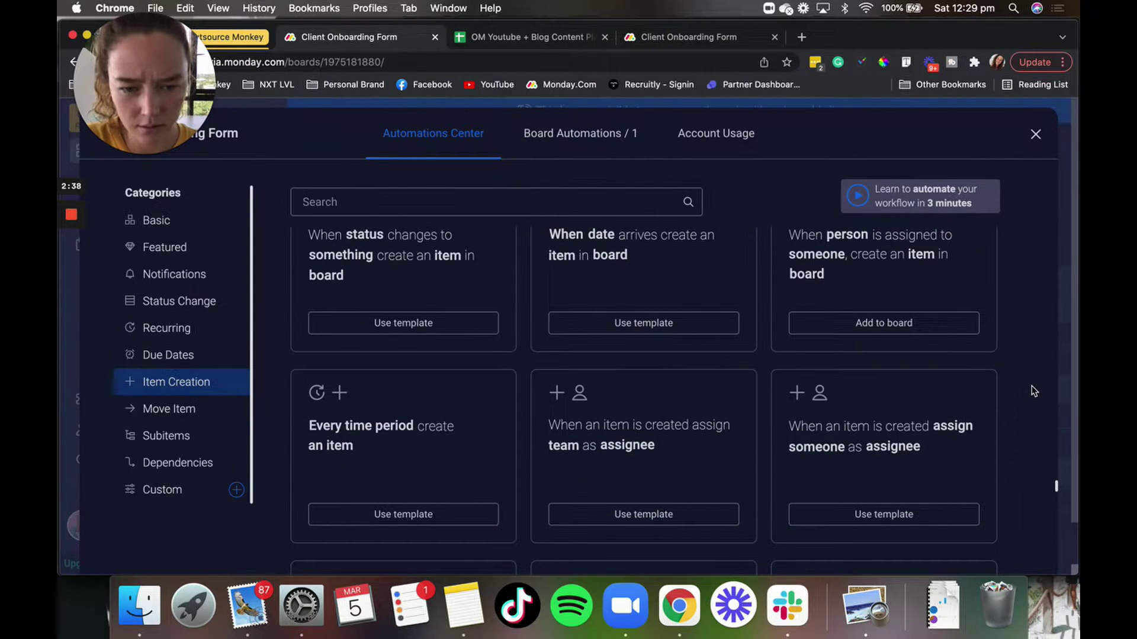
scroll(1033, 391, down, 3)
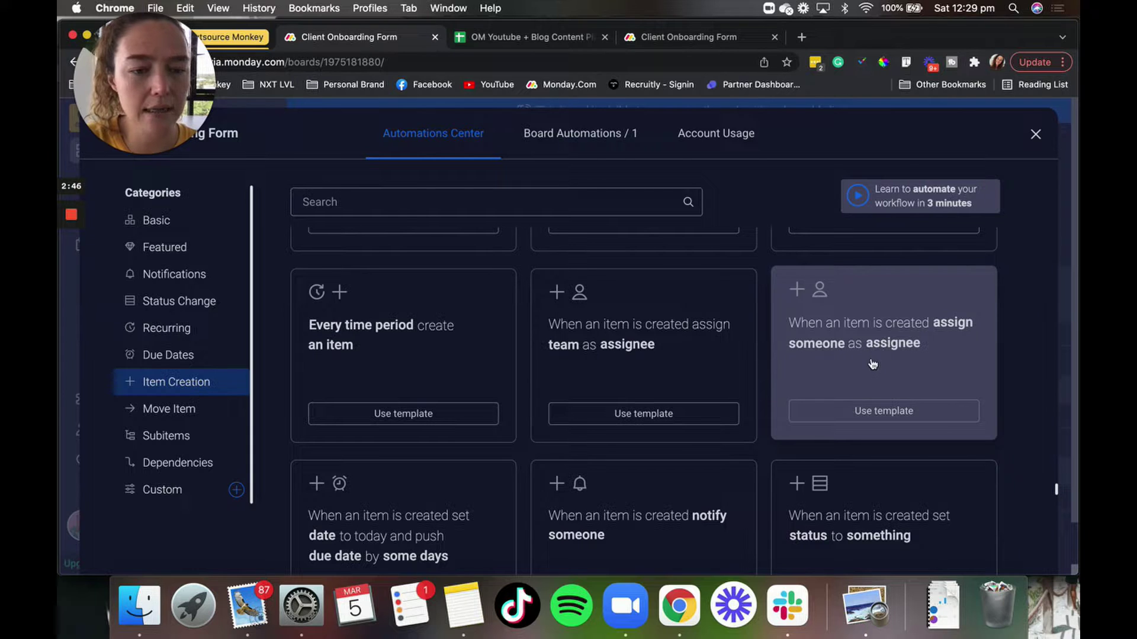
click(884, 413)
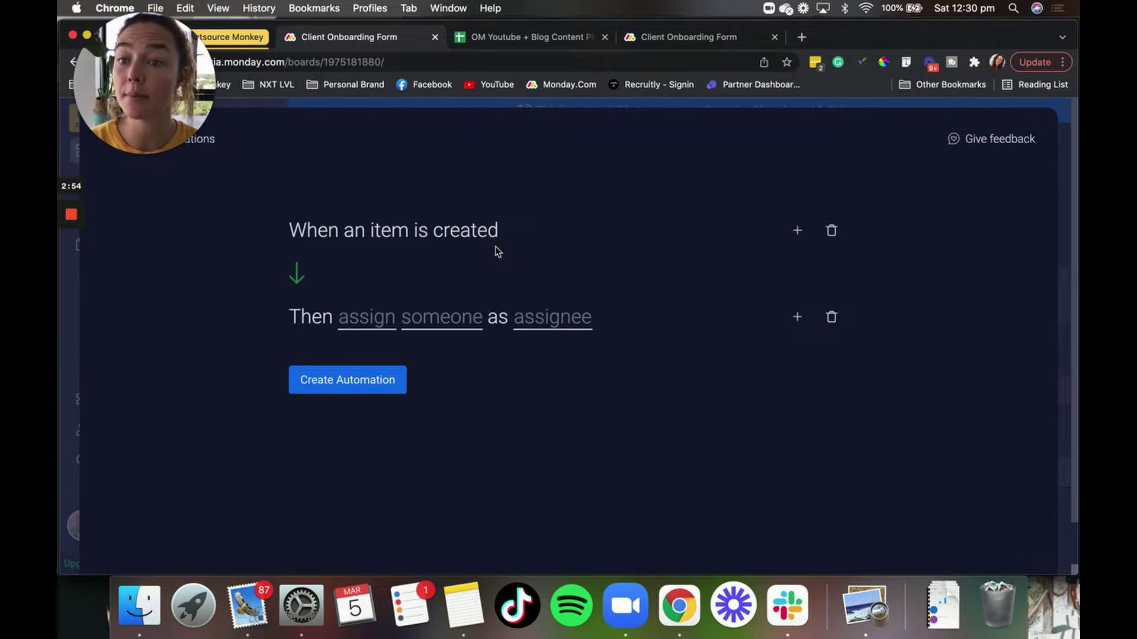
Fill in Add assignee, the chosen team member and the Assignee column, then create the automation
click(367, 320)
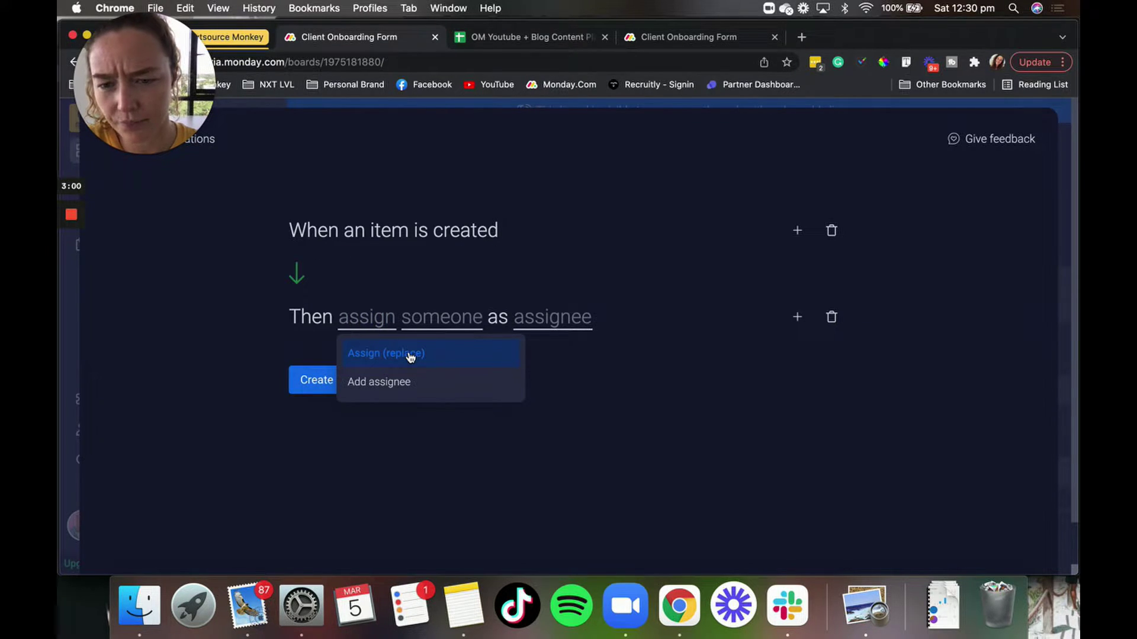
click(388, 382)
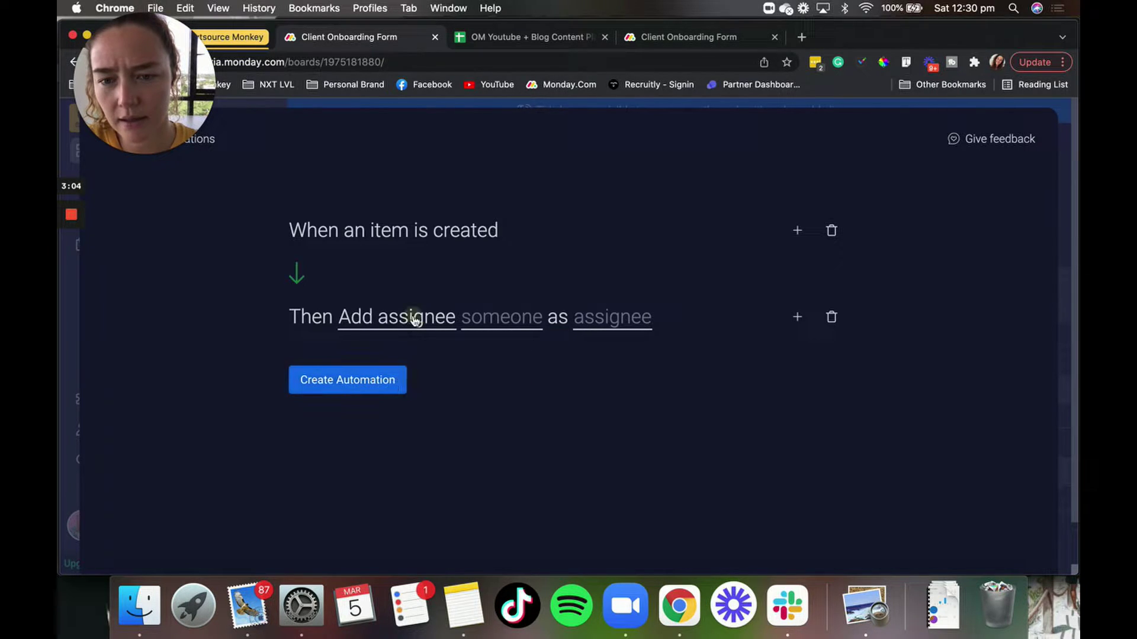
click(519, 320)
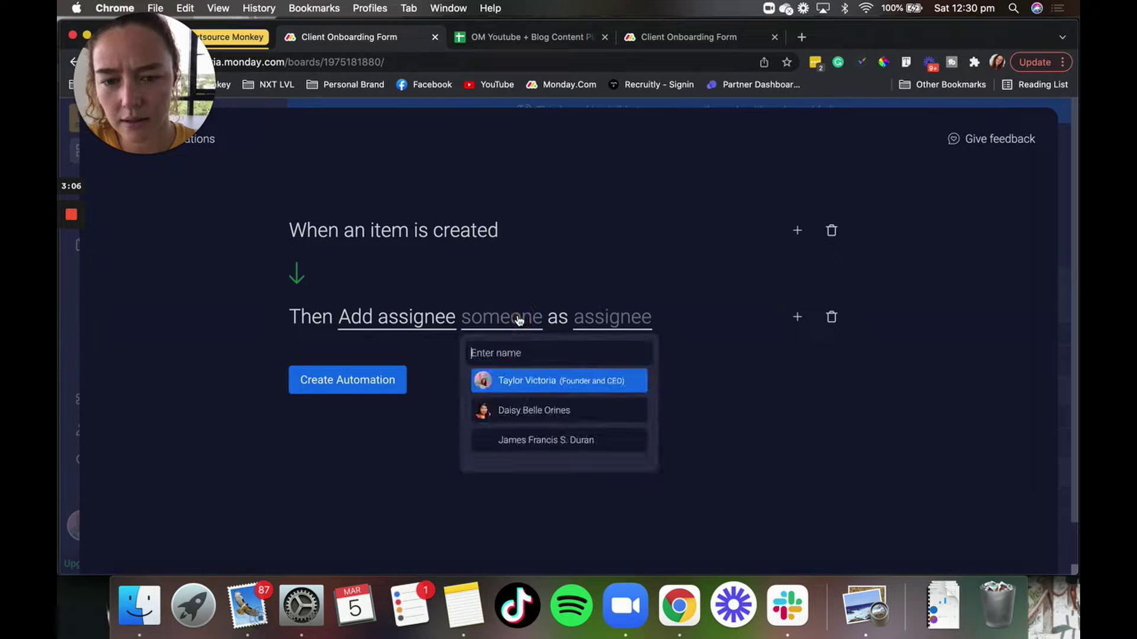
click(543, 384)
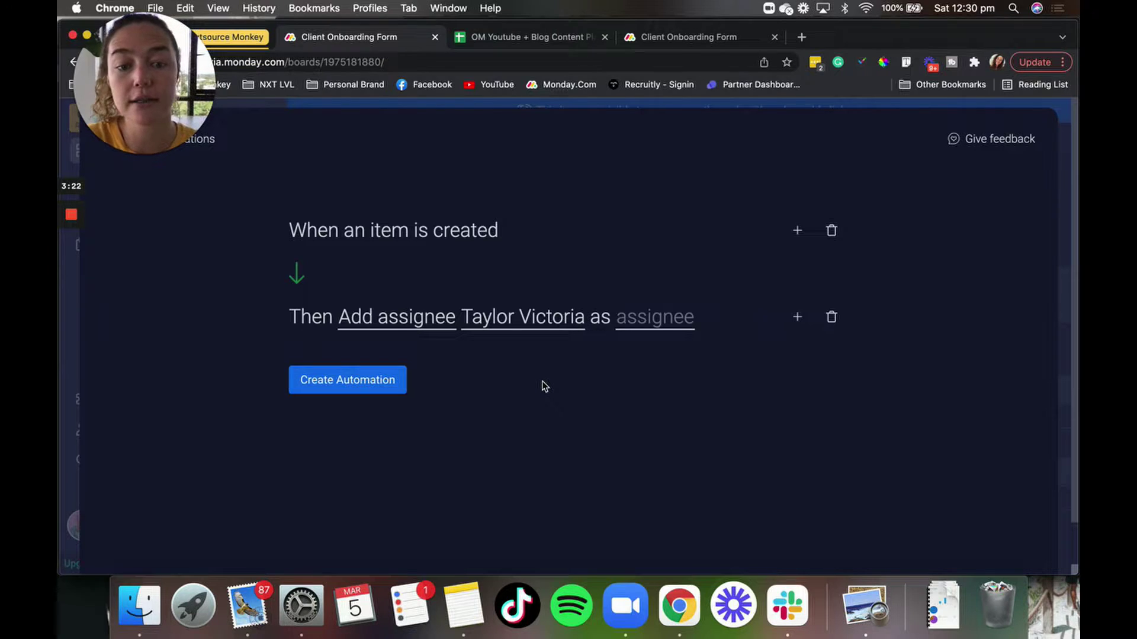
click(673, 317)
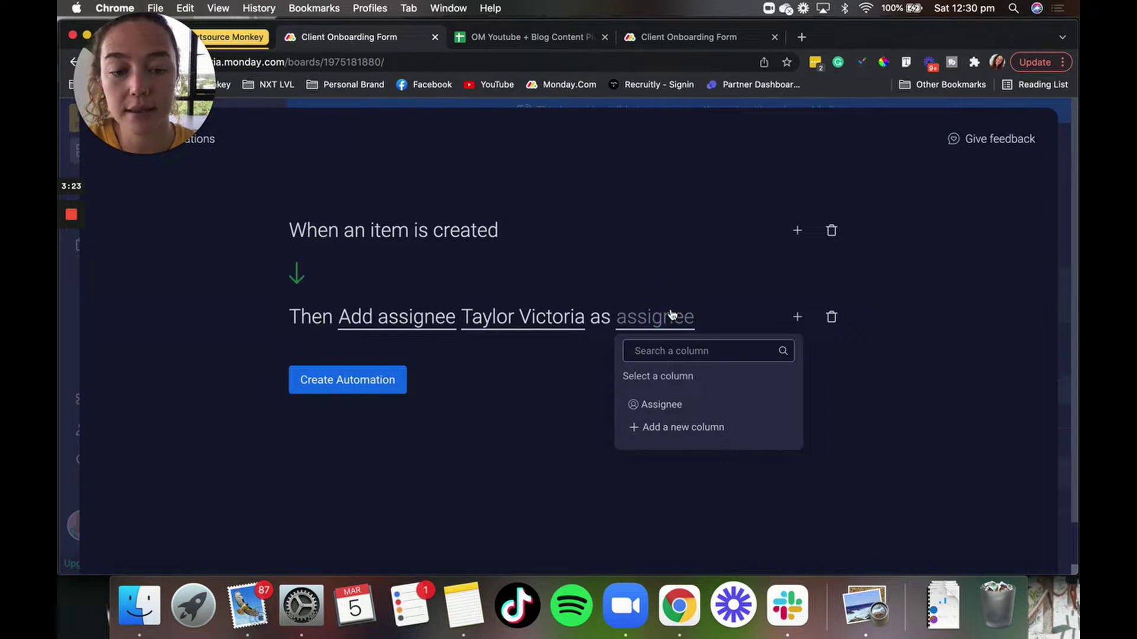
click(661, 404)
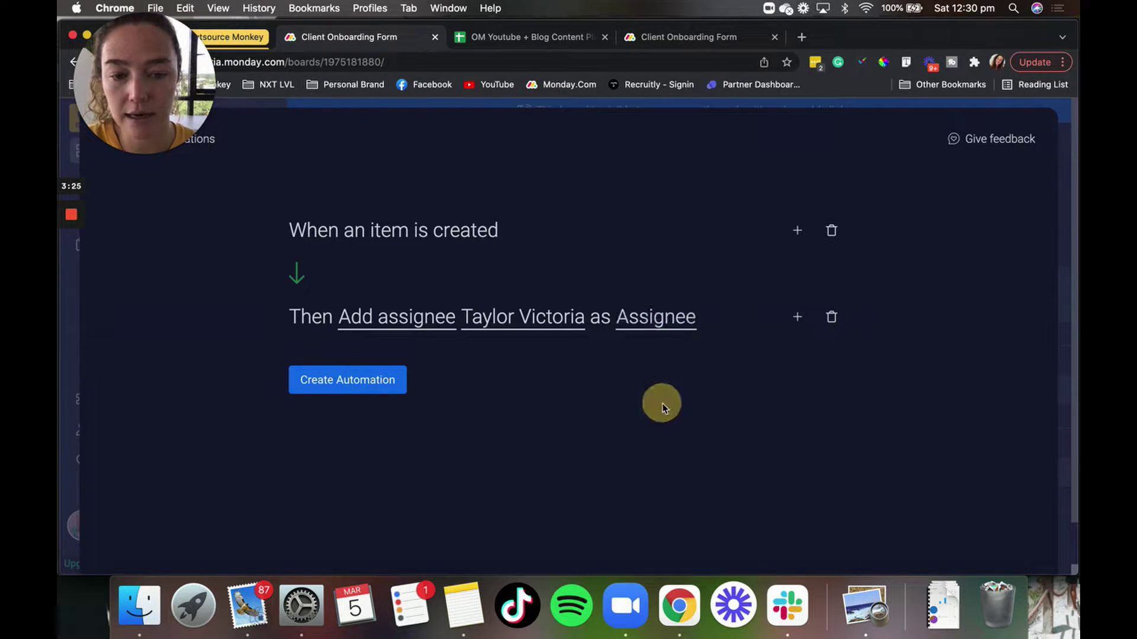
click(388, 382)
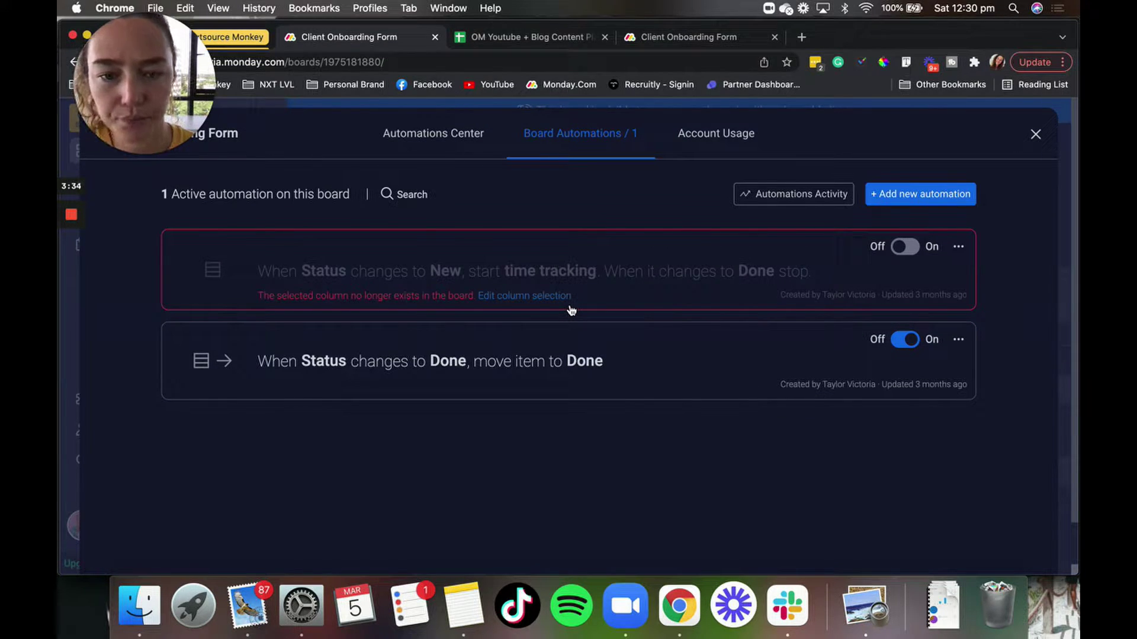
Close the automations and scroll across the board to the submitted folder link columns
click(1036, 134)
mouse_move(687, 389)
scroll(748, 322, right, 3)
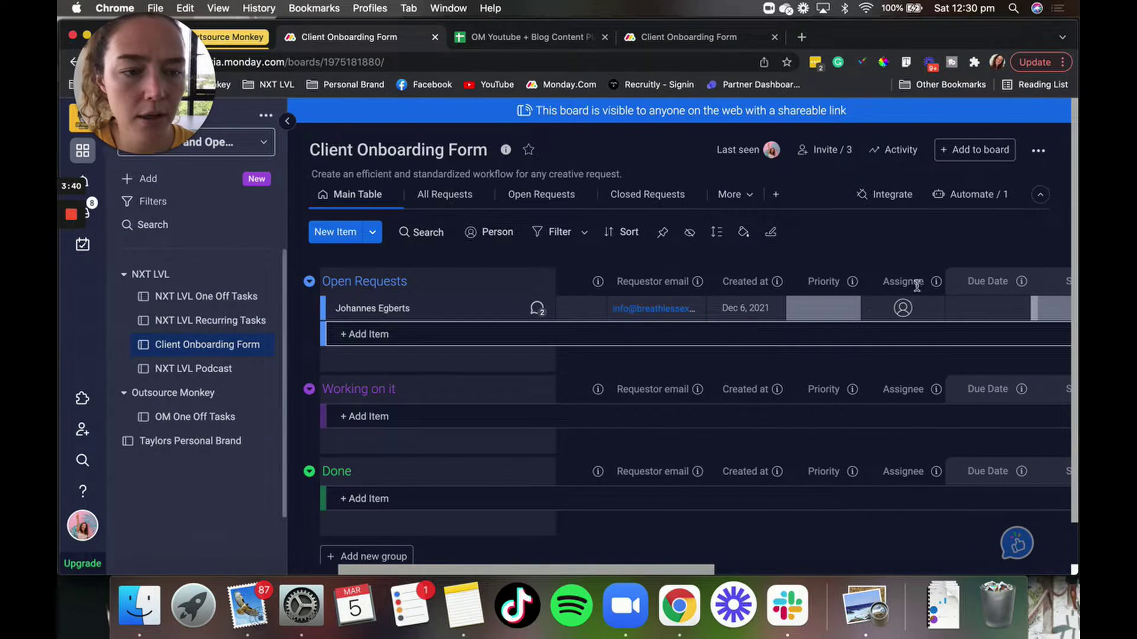
mouse_move(923, 286)
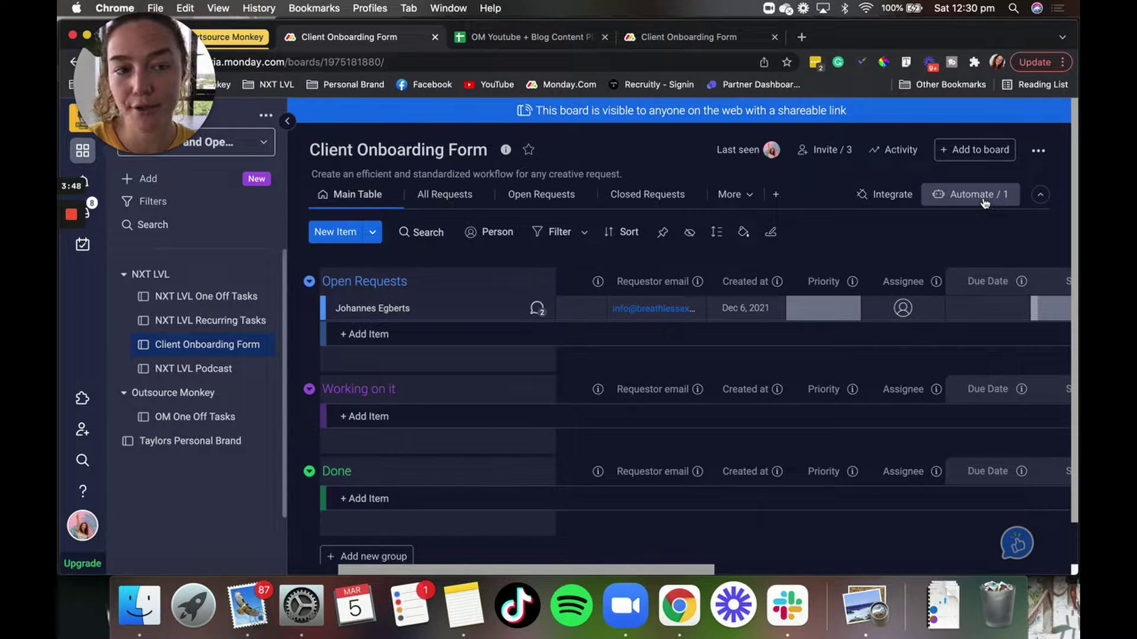
mouse_move(884, 287)
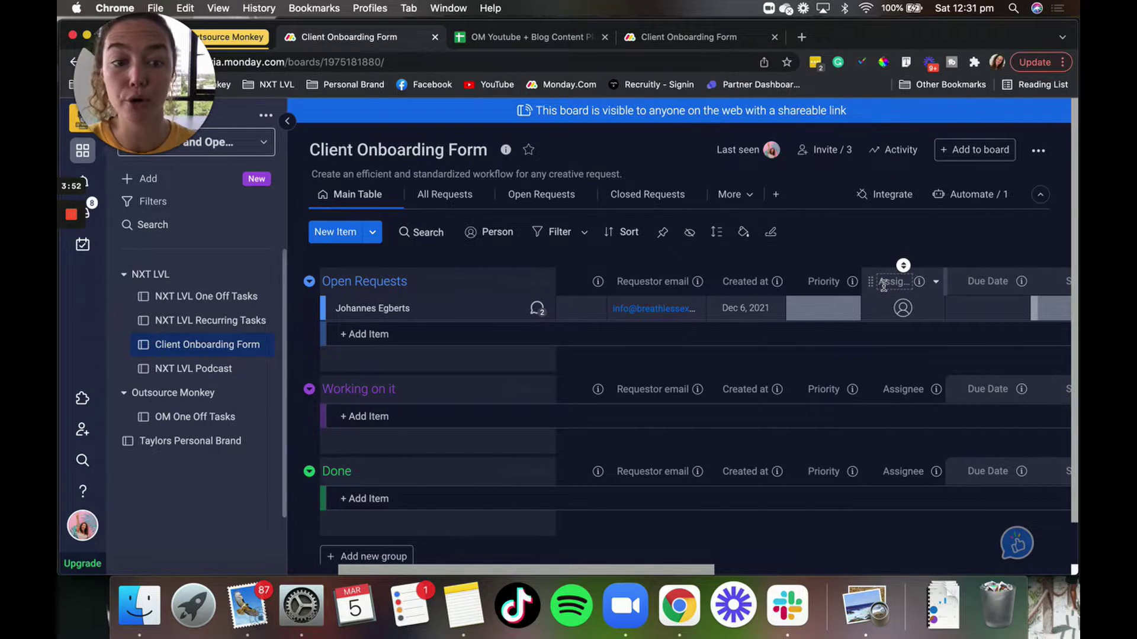
drag(884, 287, 950, 283)
scroll(950, 283, right, 5)
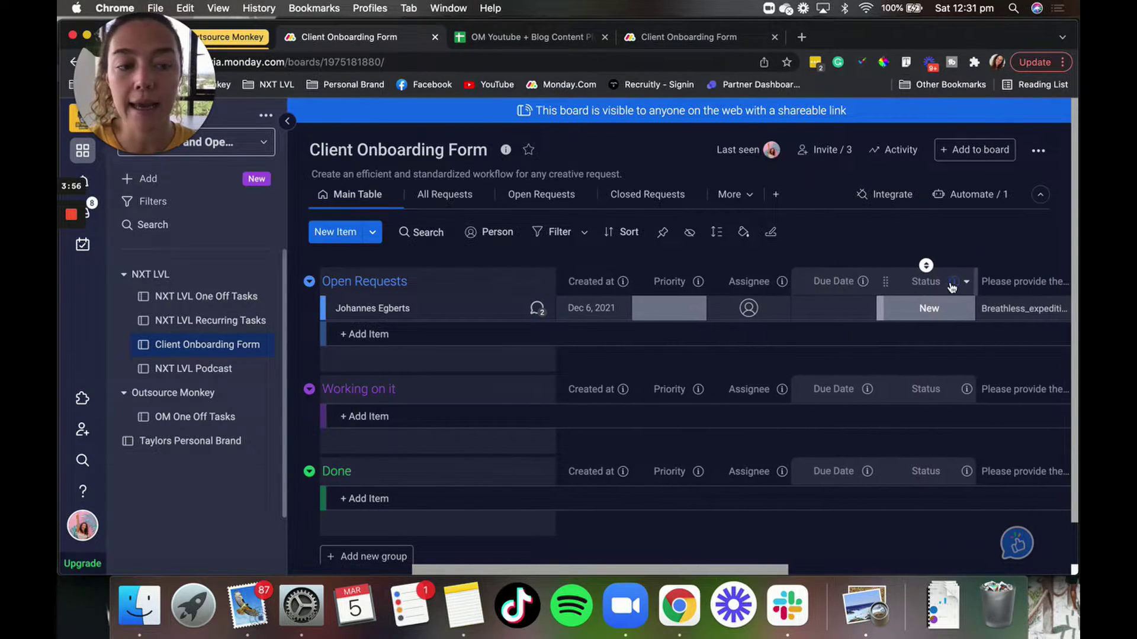
scroll(951, 283, right, 8)
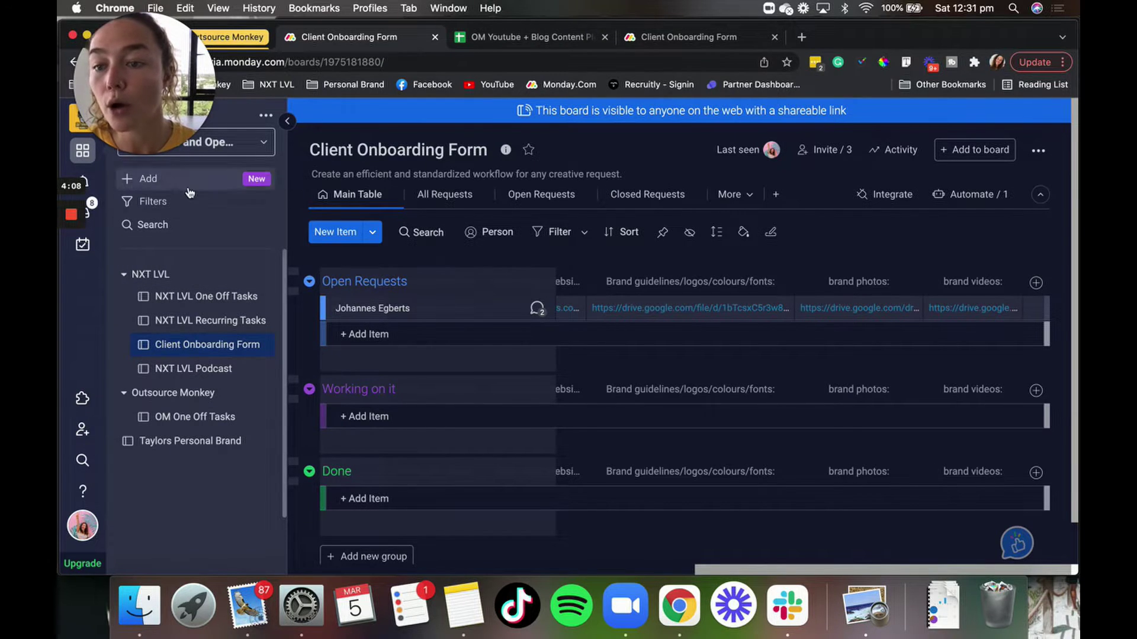
Browse templates from Add > Choose from templates, switching to the Marketing category
click(157, 180)
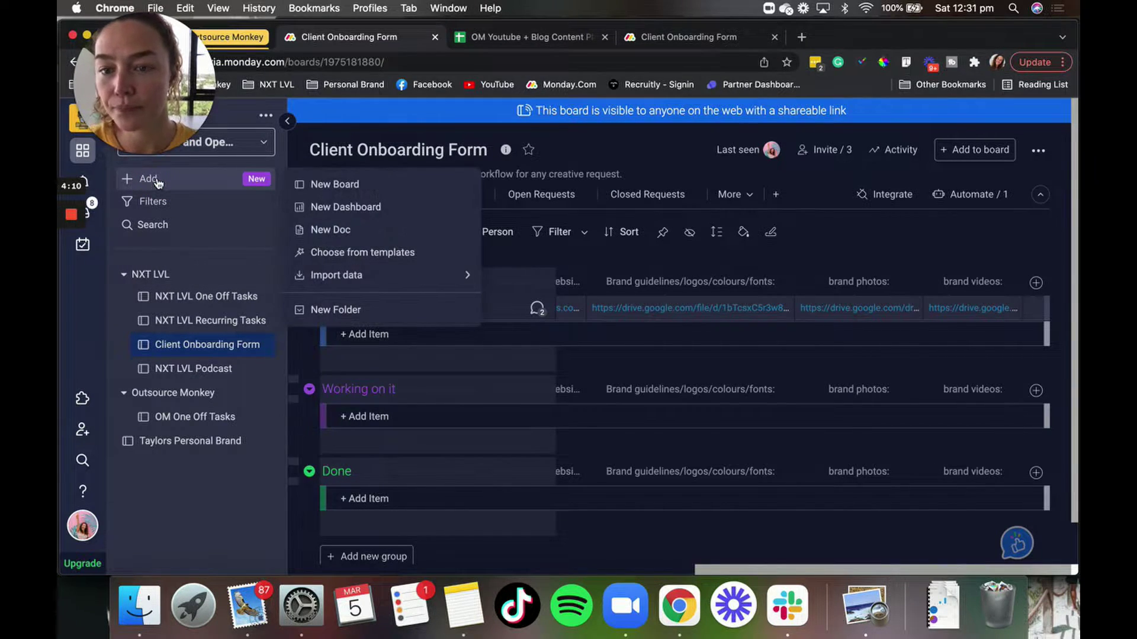
click(385, 256)
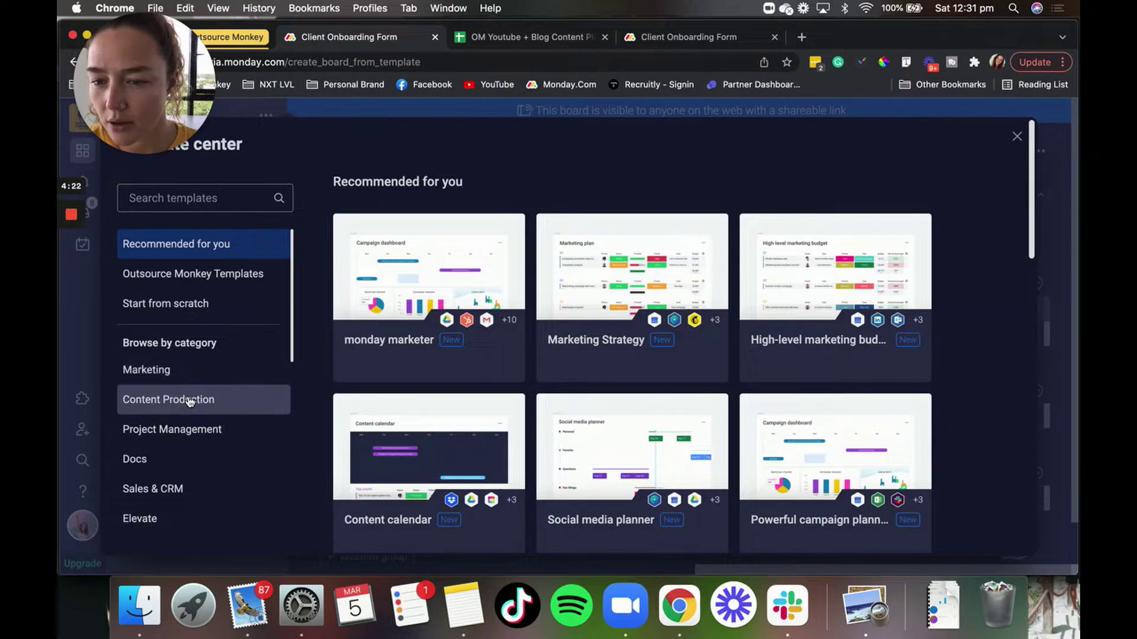
click(190, 401)
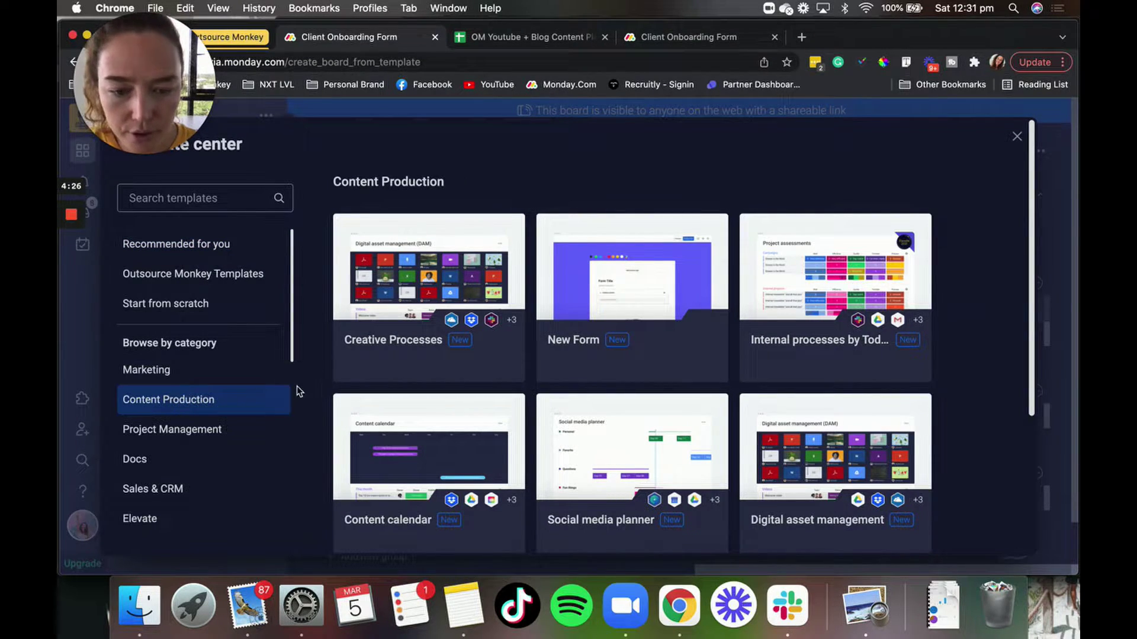
scroll(332, 407, down, 3)
scroll(332, 407, up, 3)
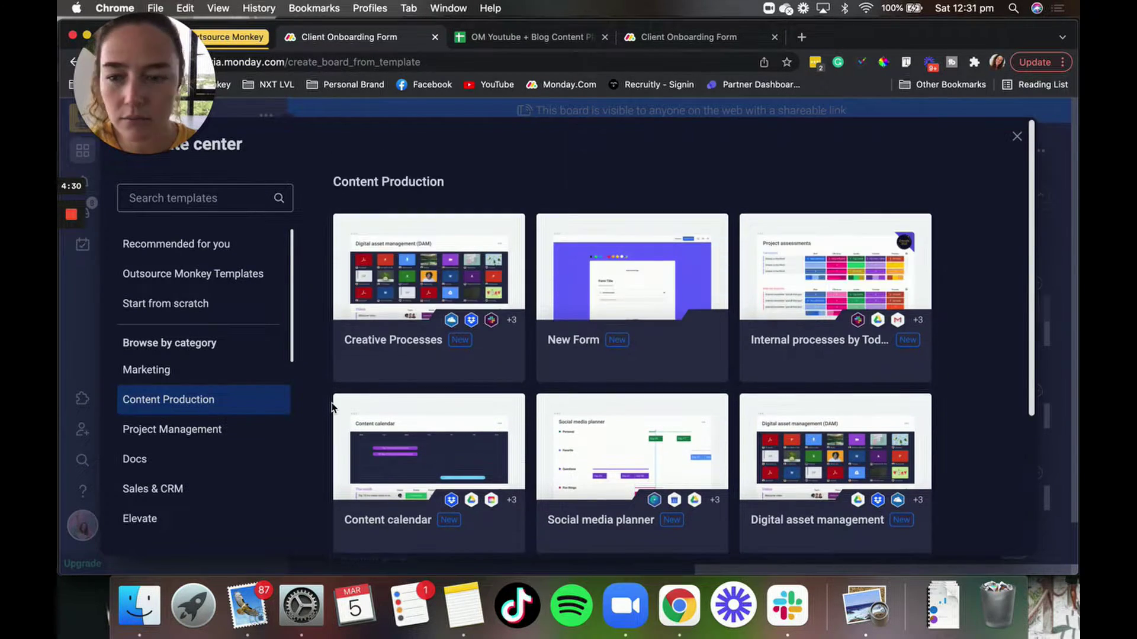
click(189, 371)
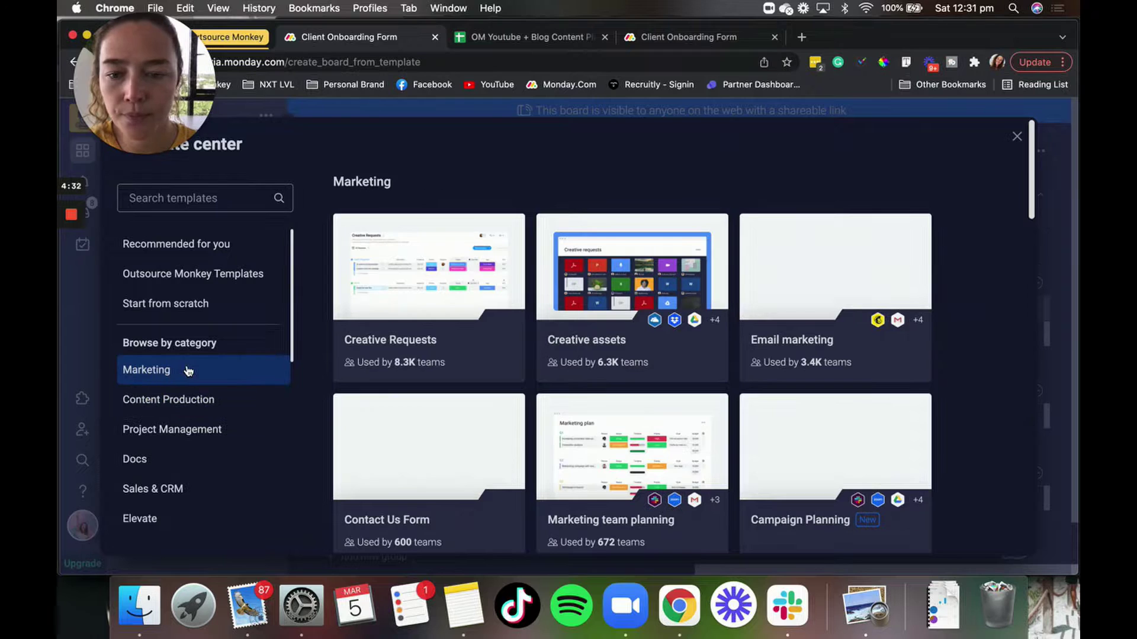
mouse_move(447, 286)
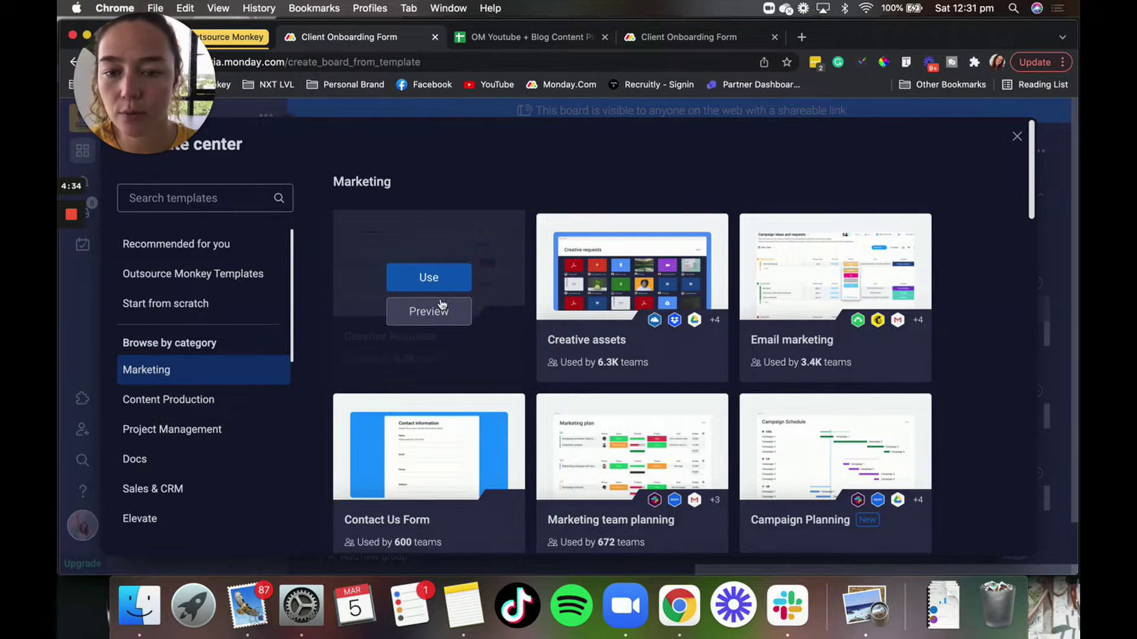
Preview the Creative Requests template's form, bar chart and pie chart screenshots, then use it
click(439, 312)
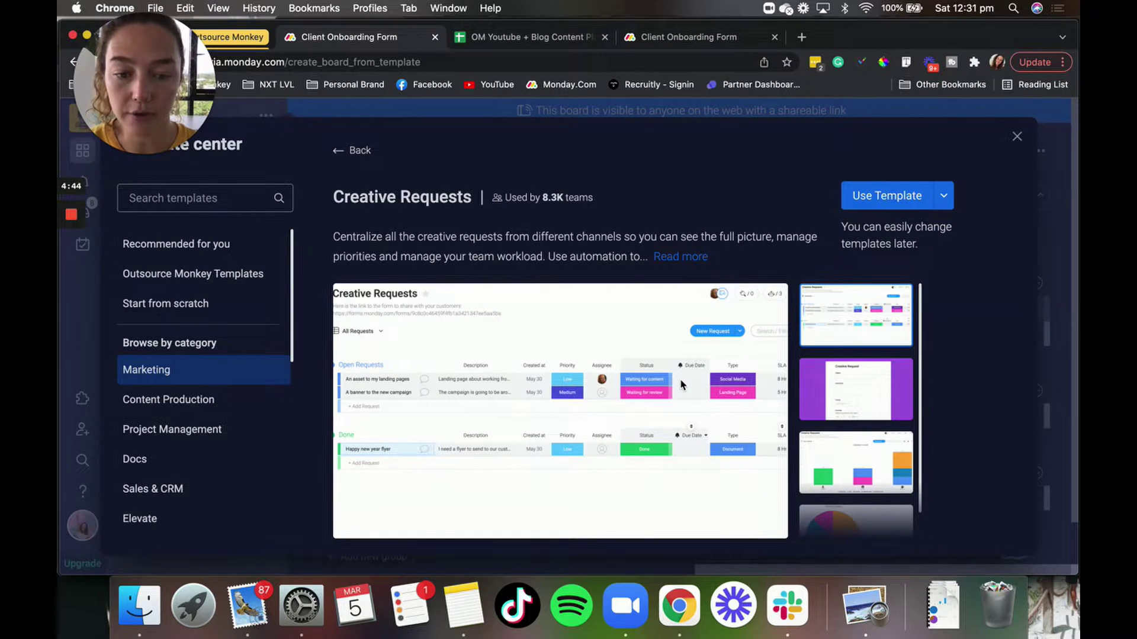
click(906, 403)
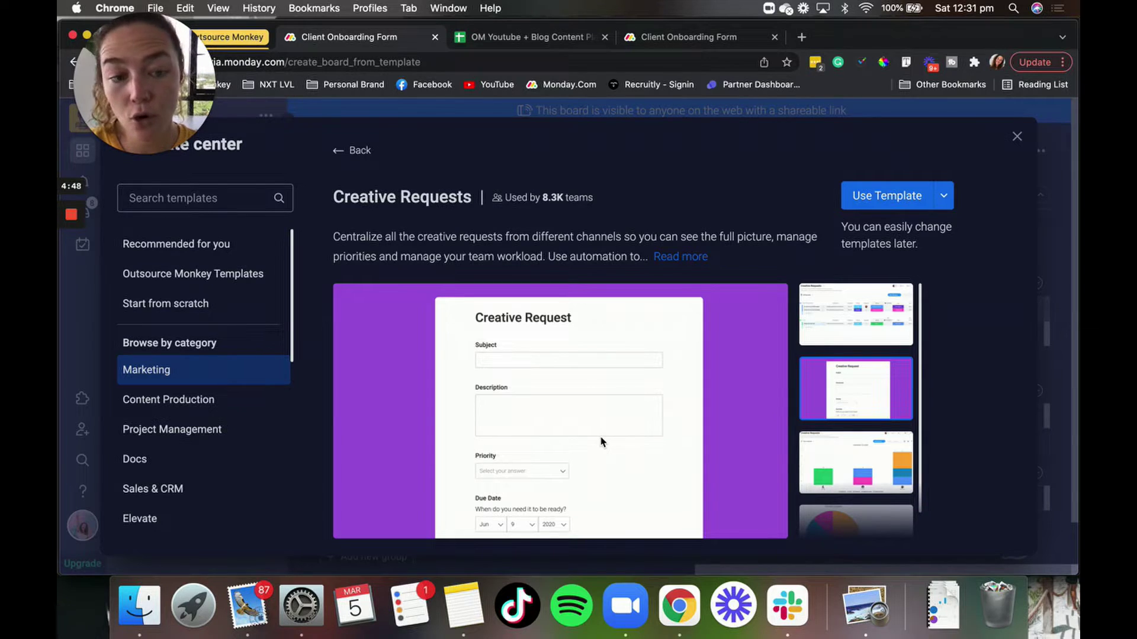
click(845, 464)
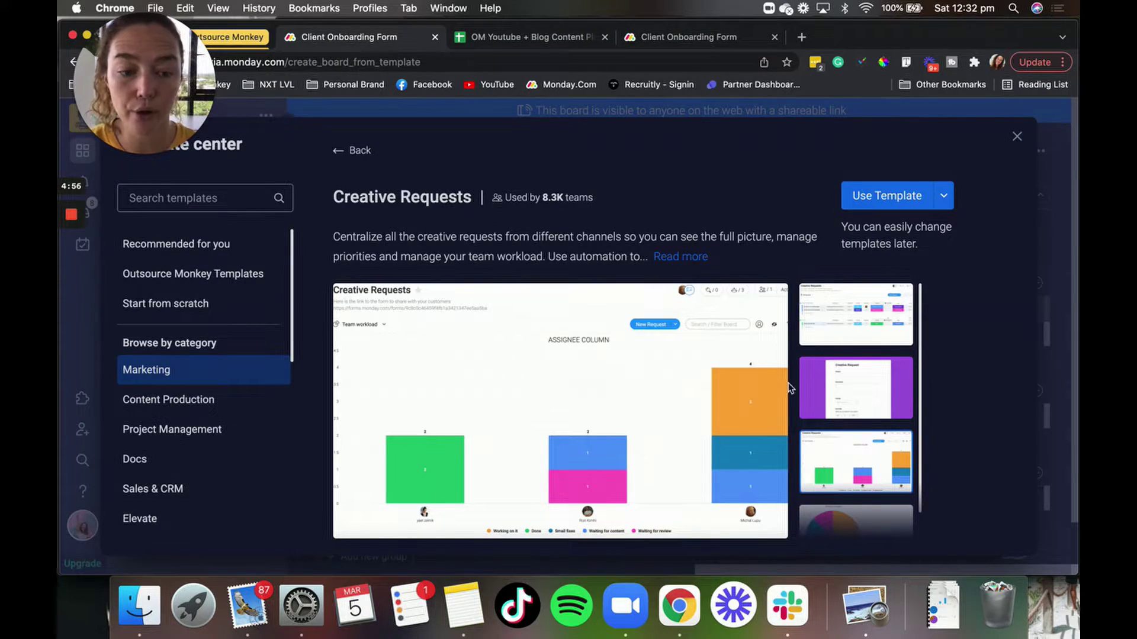
scroll(845, 453, down, 2)
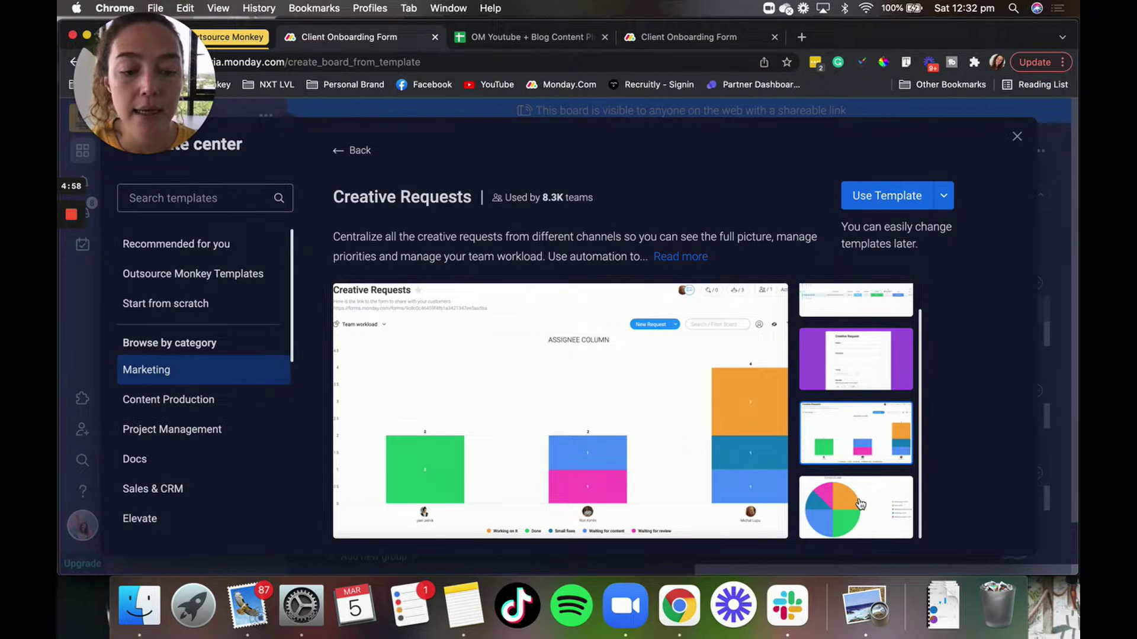
click(860, 504)
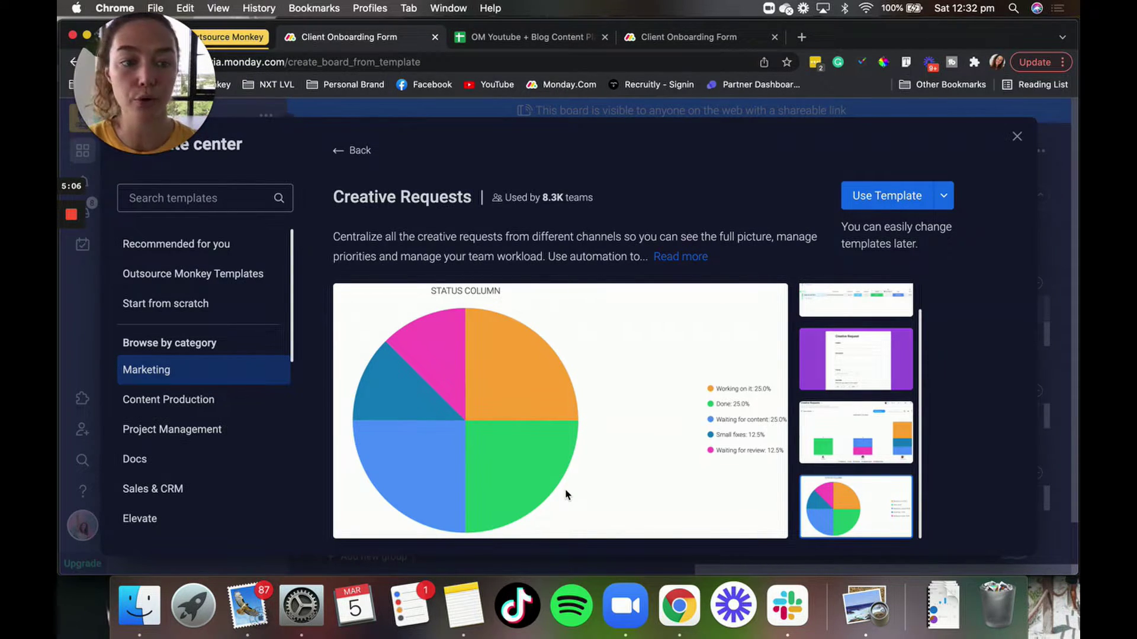
click(900, 201)
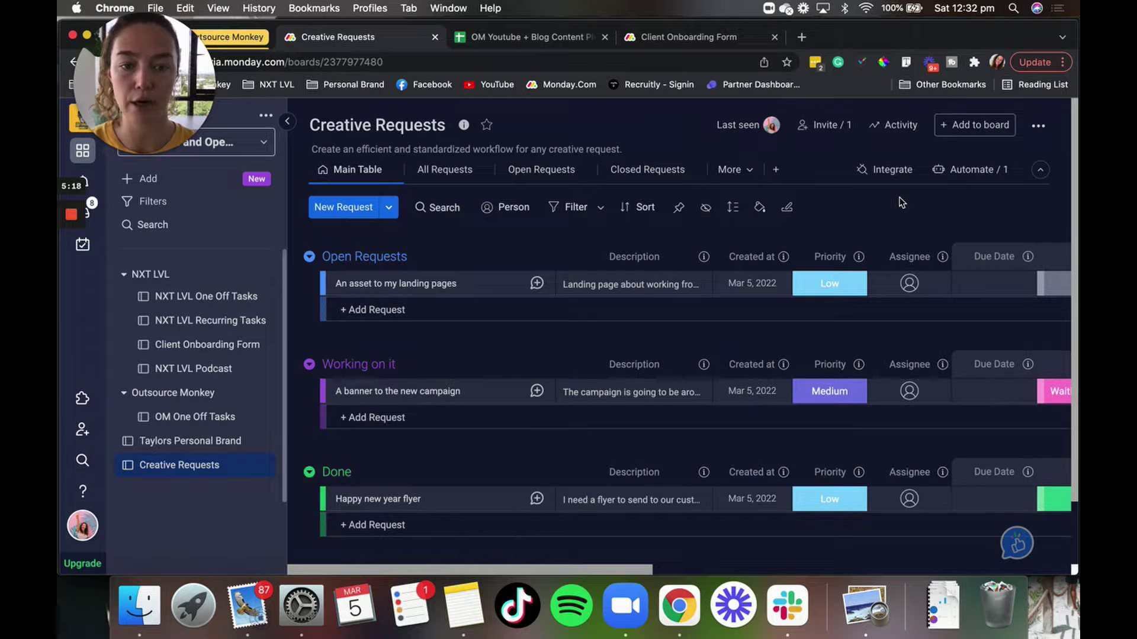
Open the Creative Requests board's automations and begin adding a new one
click(976, 170)
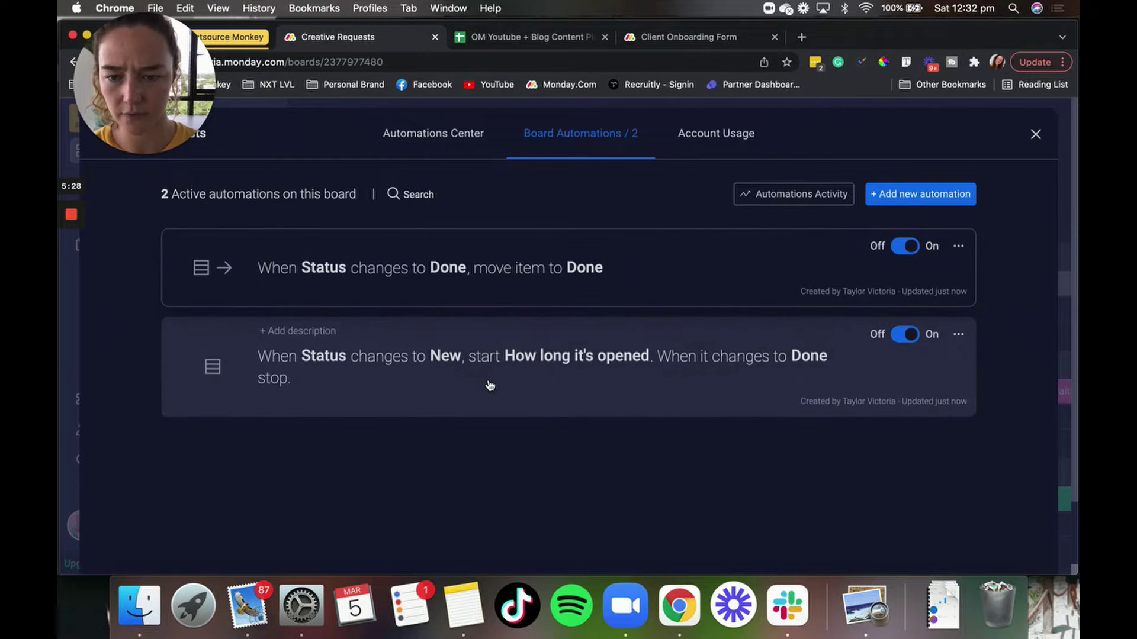
click(931, 197)
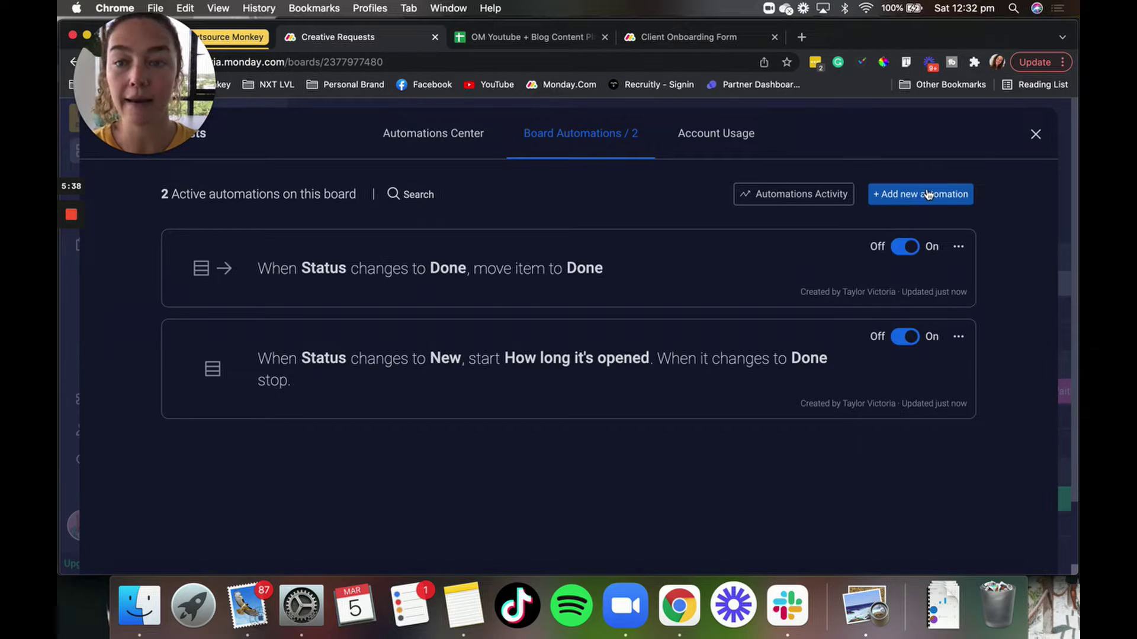
Pick the Item Creation template 'When an item is created assign someone as assignee'
click(927, 195)
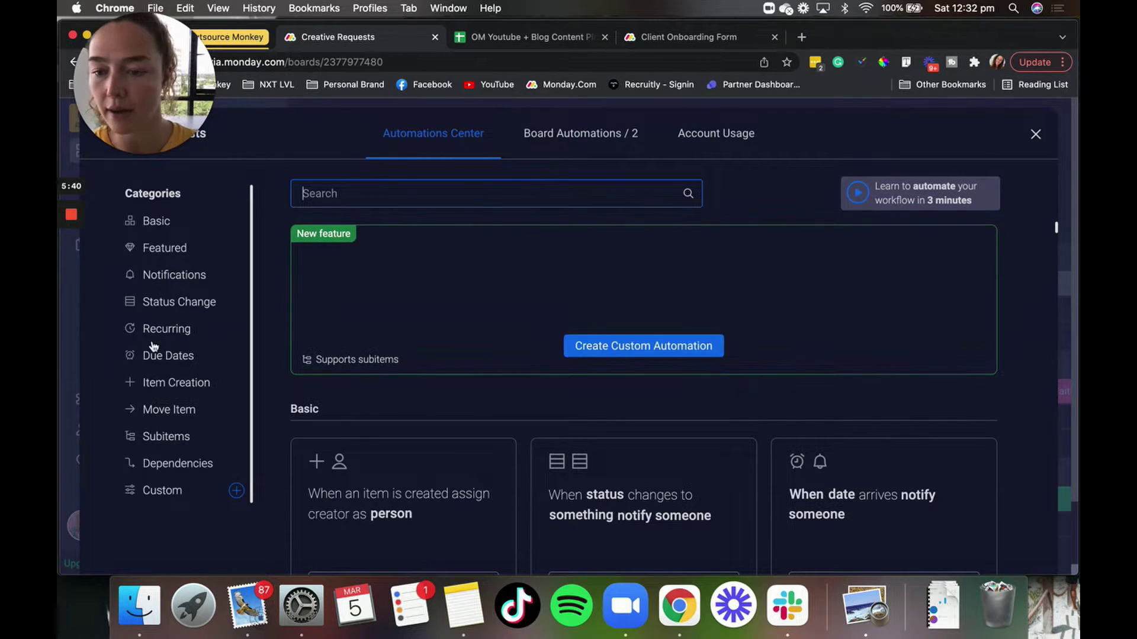
click(186, 386)
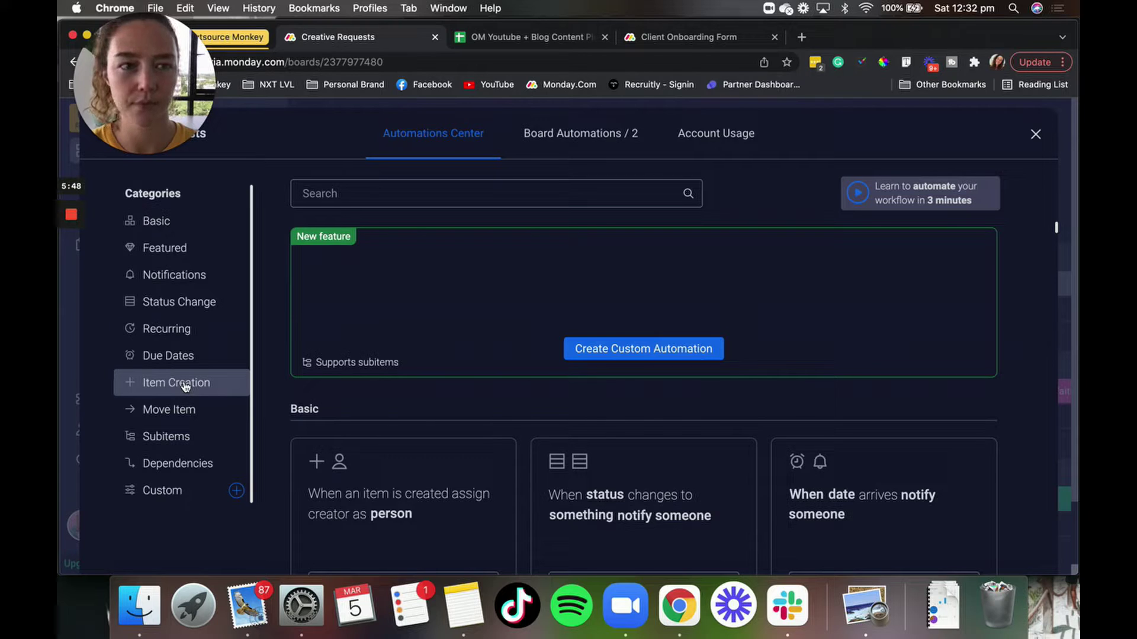
click(185, 386)
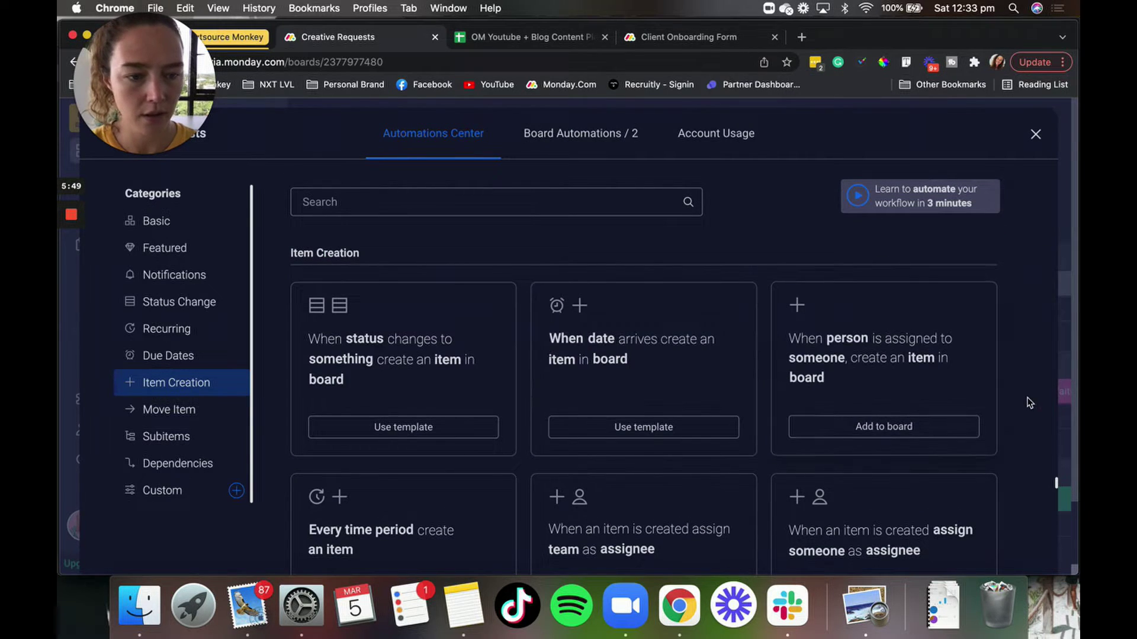
scroll(1027, 401, down, 3)
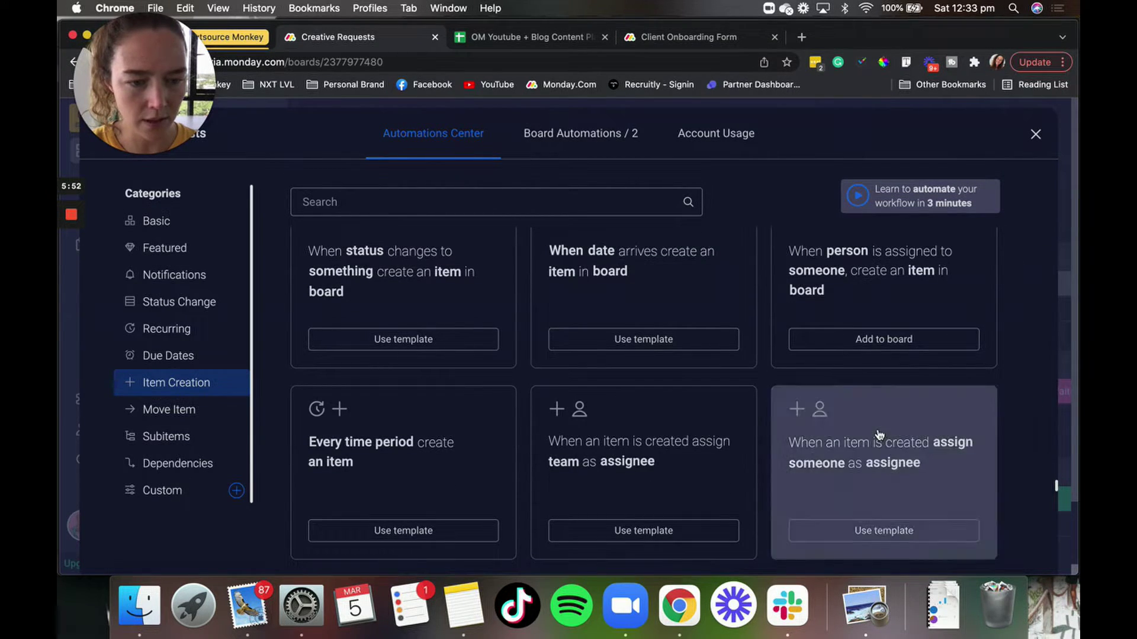
click(879, 443)
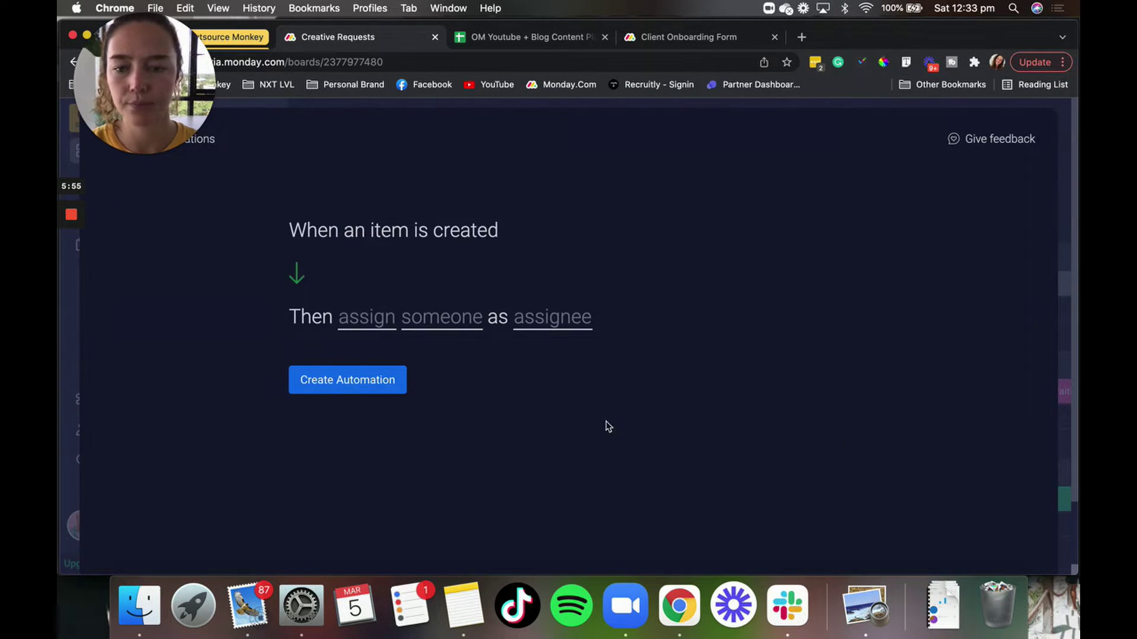
Set it to Add assignee, the chosen team member, into the Assignee column, and create it
click(365, 318)
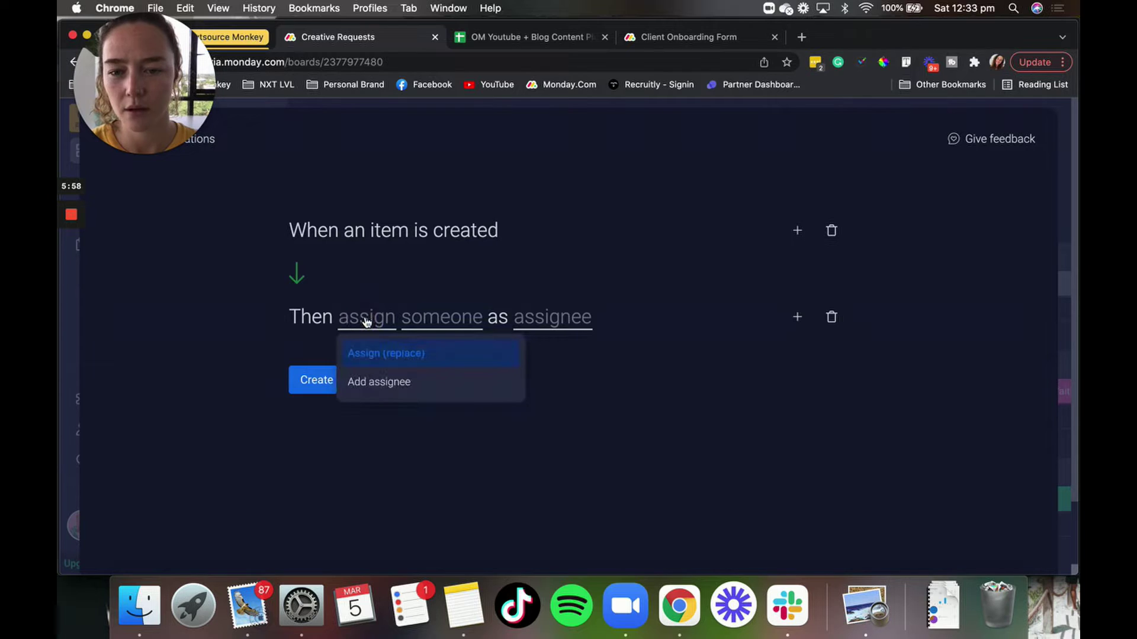
click(386, 384)
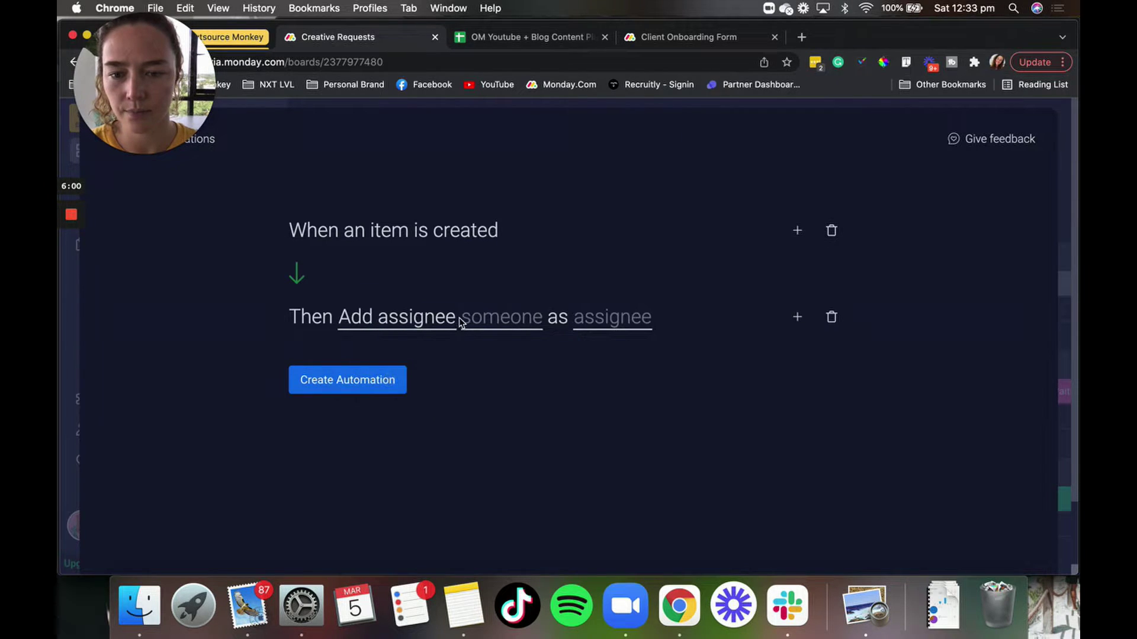
click(505, 314)
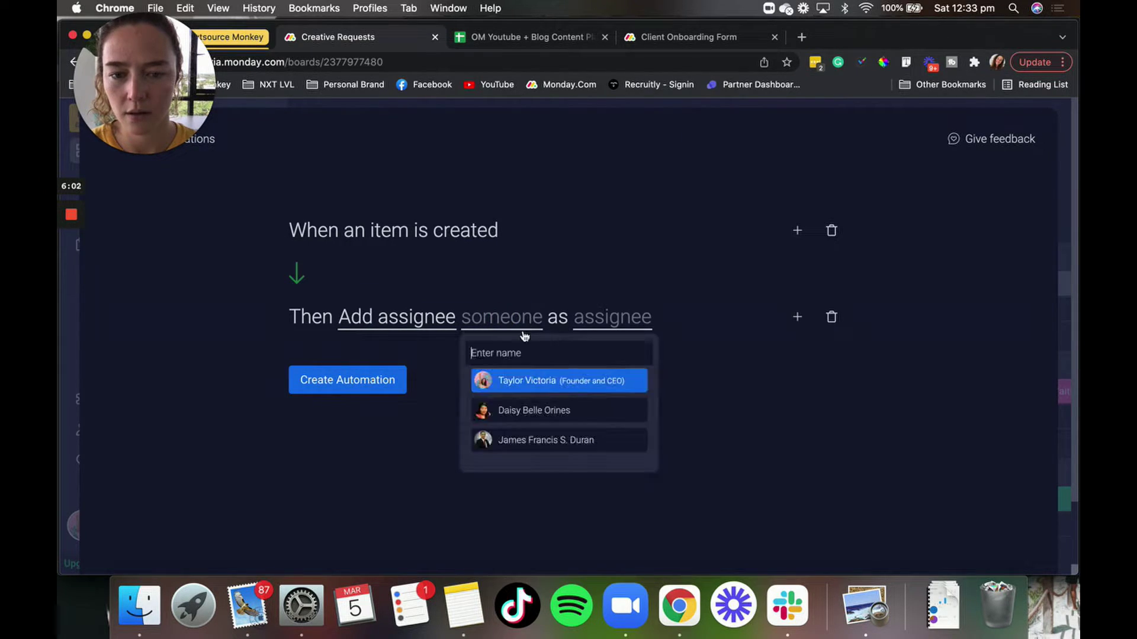
click(531, 382)
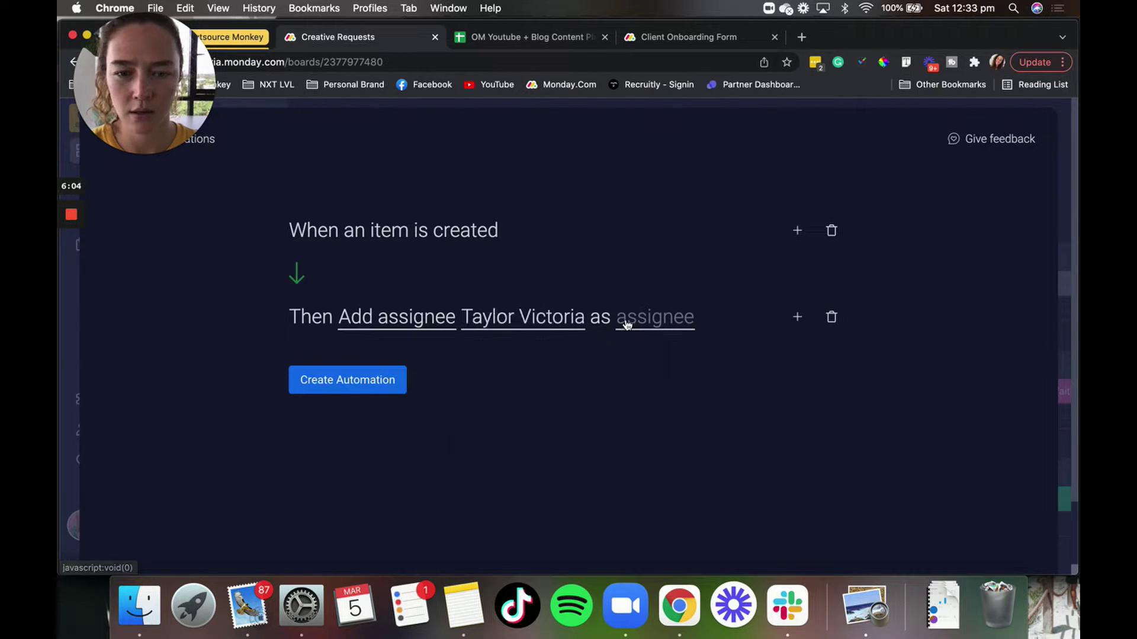
click(662, 320)
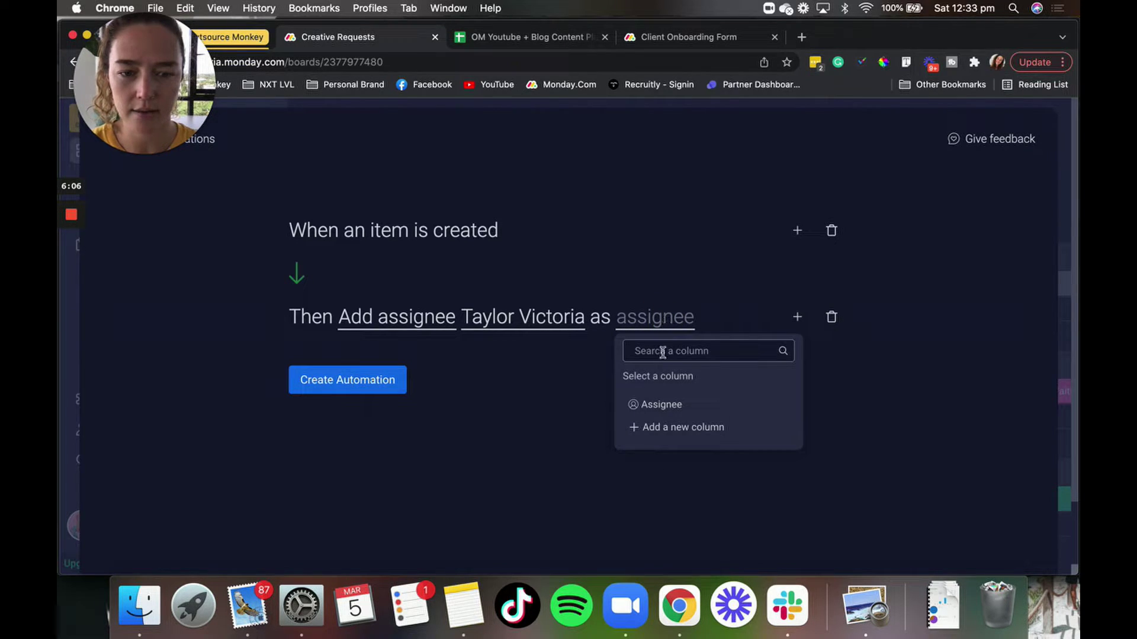
click(664, 403)
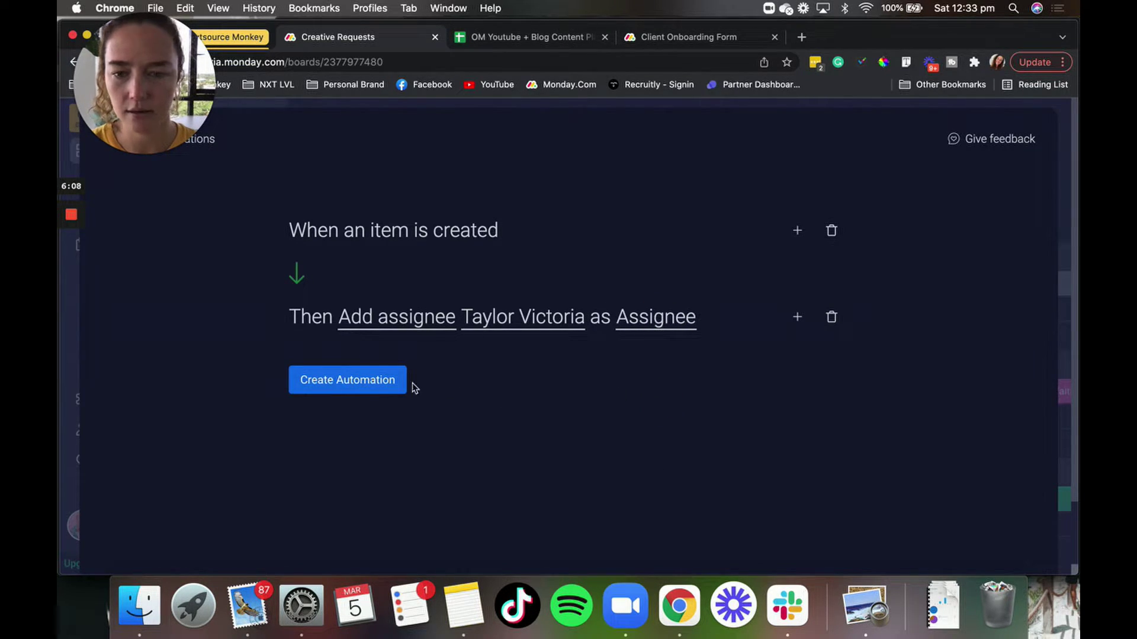
click(382, 382)
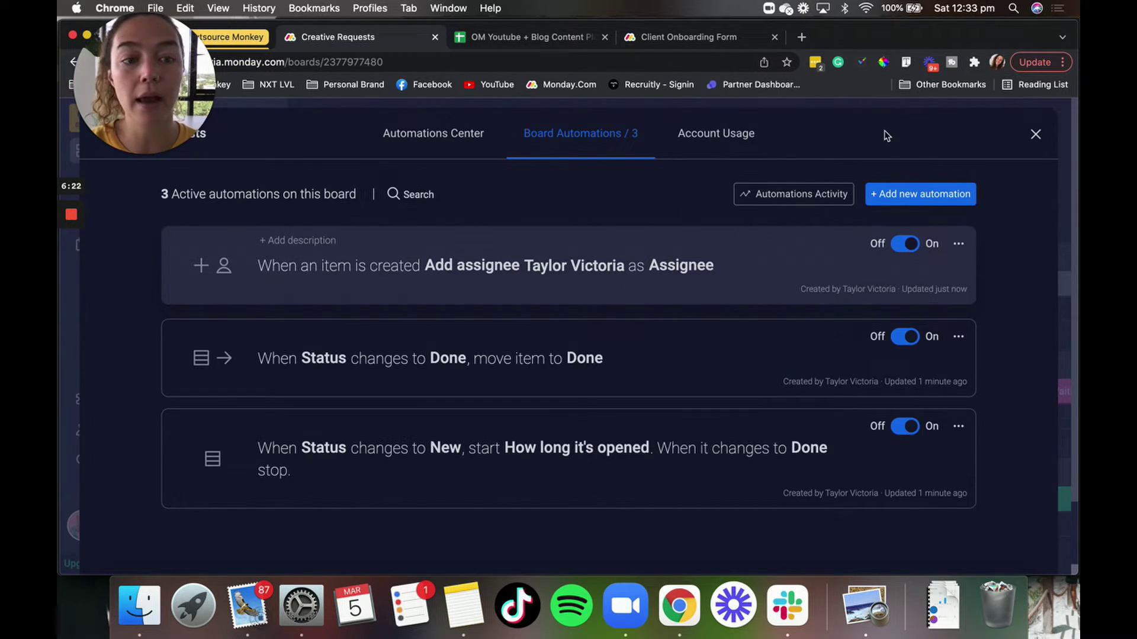
With three automations active on the board, start adding another automation
click(935, 195)
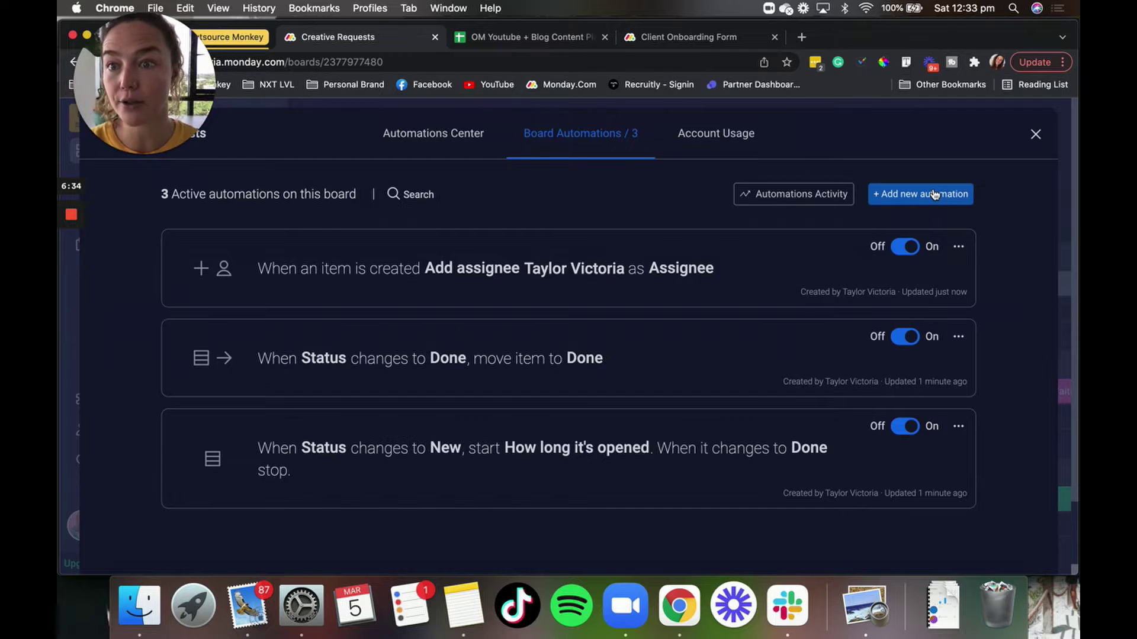
Pick the Item Creation template 'When status changes to something, create an item in board'
click(934, 196)
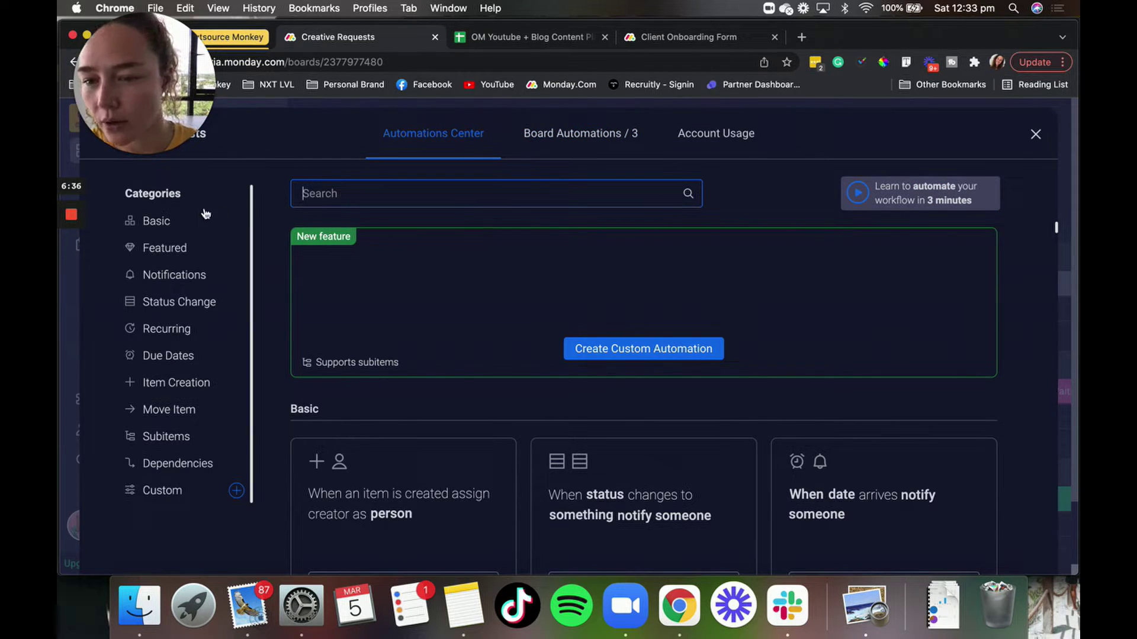
click(176, 387)
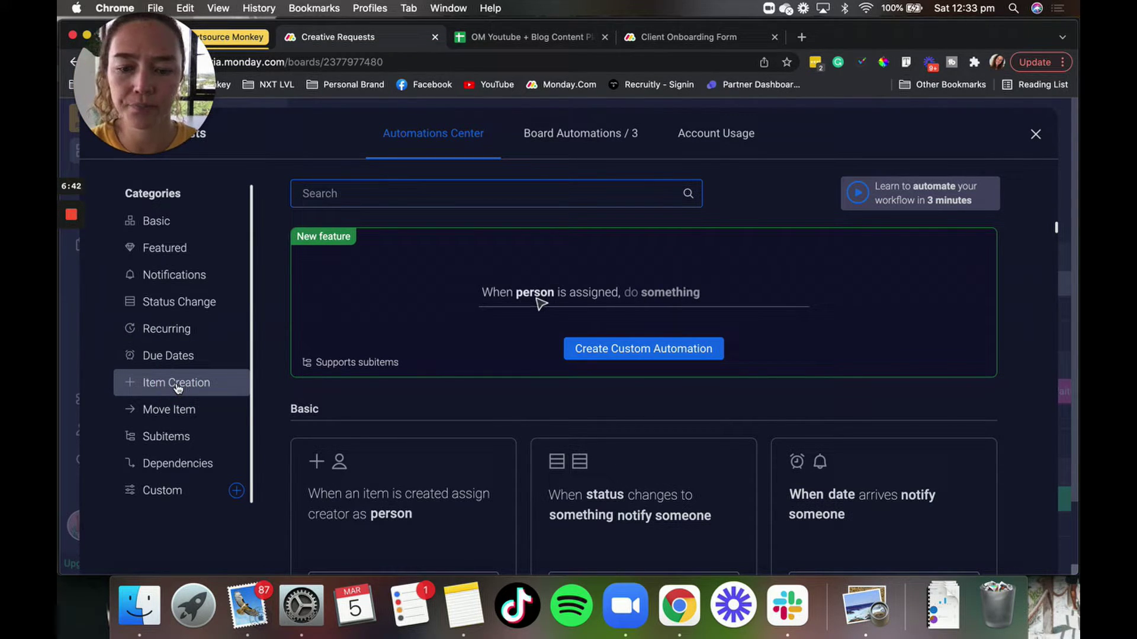
click(176, 386)
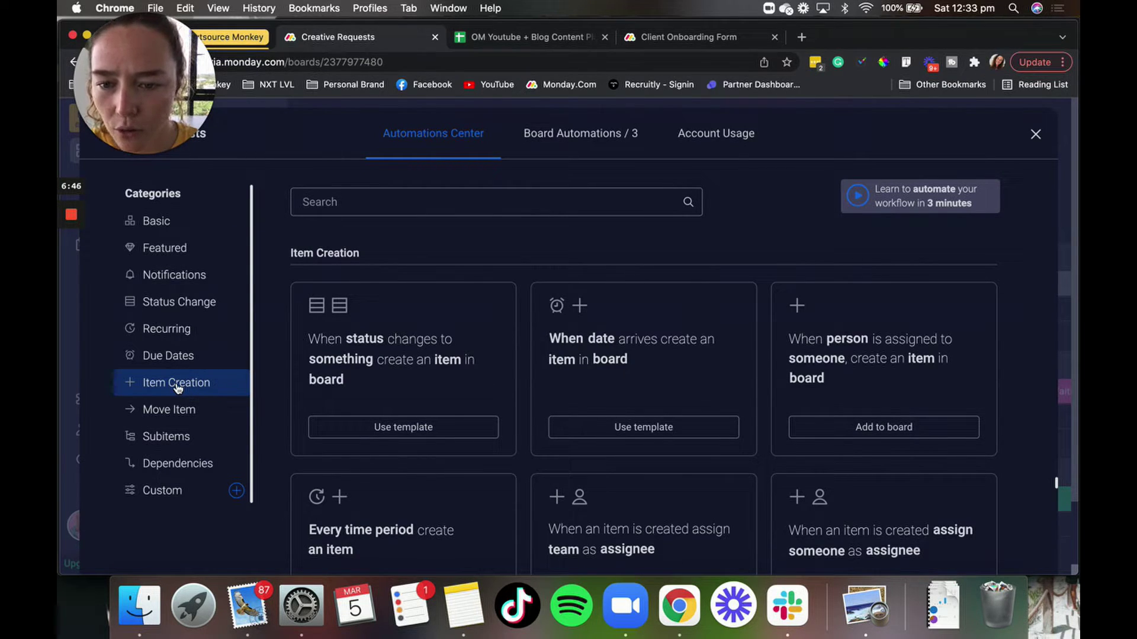
click(395, 388)
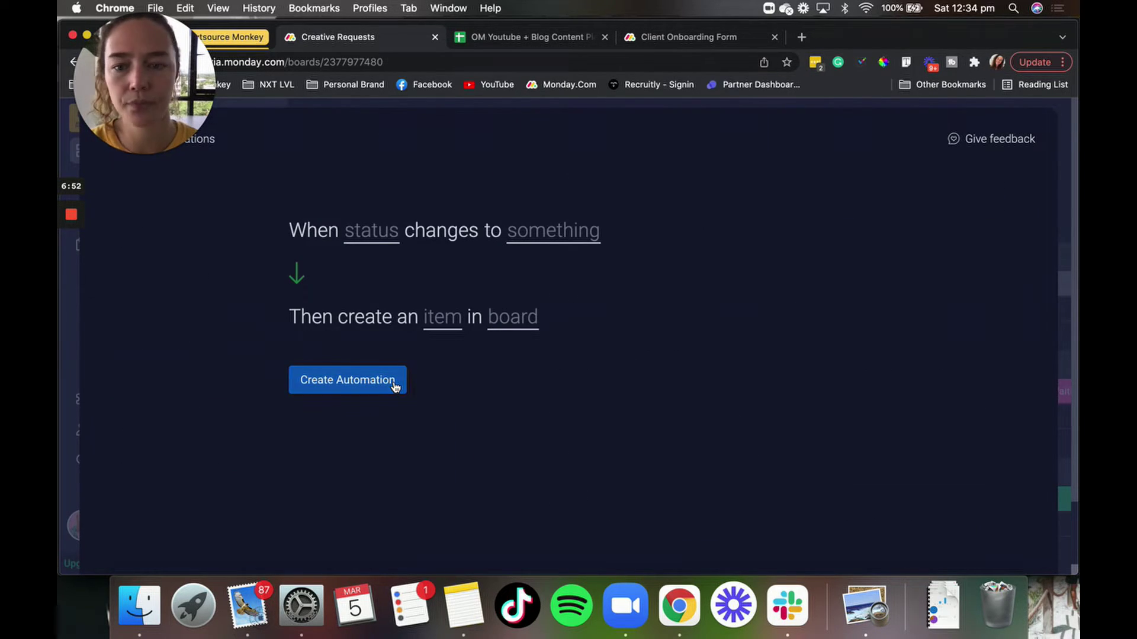
Set the automation trigger to the Status column changing to Done
click(369, 235)
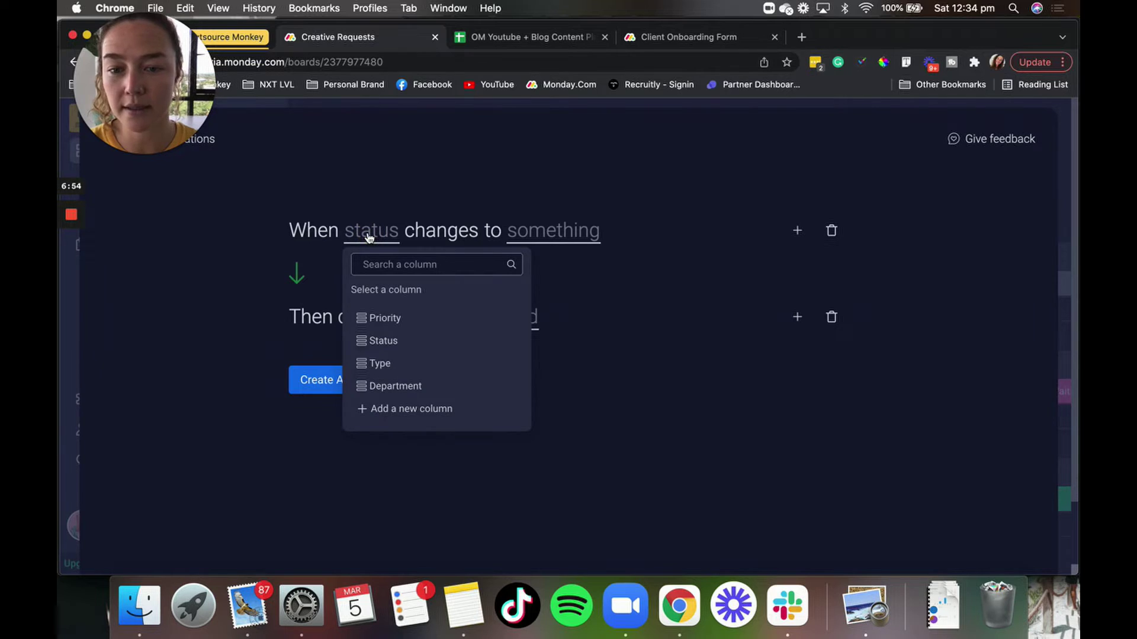
click(422, 335)
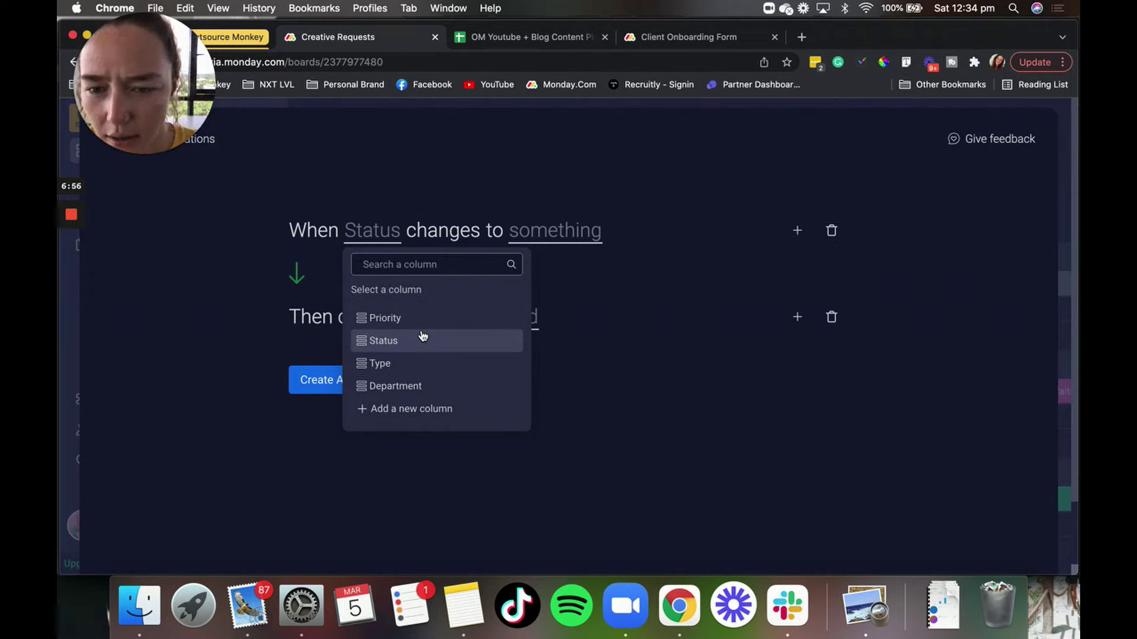
click(425, 338)
click(540, 233)
click(557, 337)
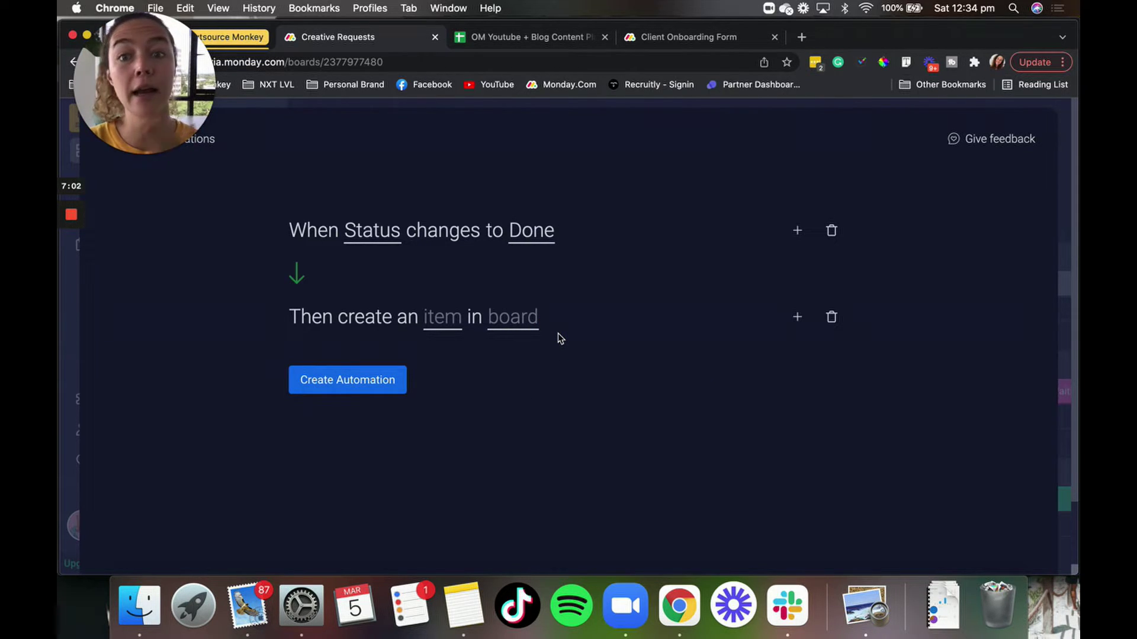
click(444, 318)
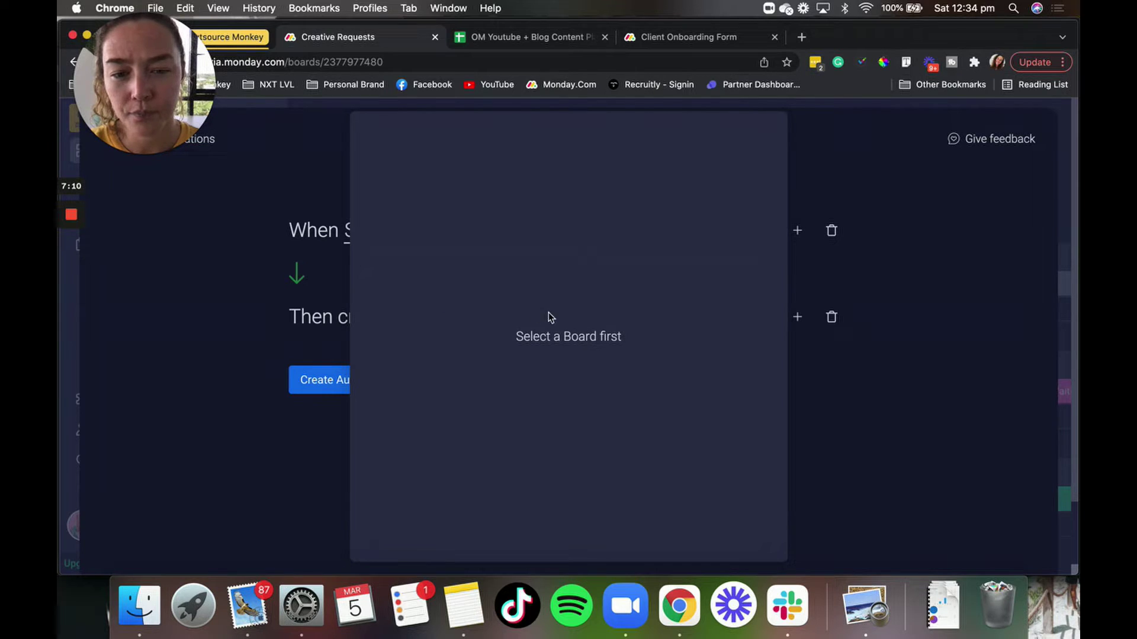
Choose NXT LVL Recurring Tasks as the board where the new item is created
click(278, 471)
click(517, 318)
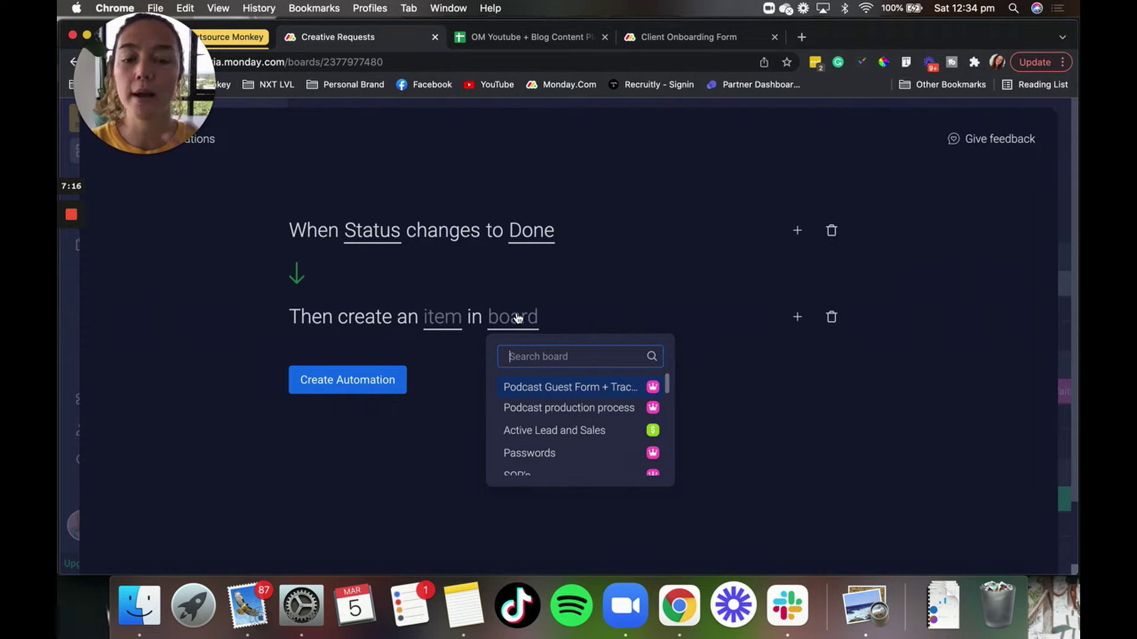
scroll(571, 448, down, 5)
scroll(570, 448, down, 4)
scroll(570, 449, down, 3)
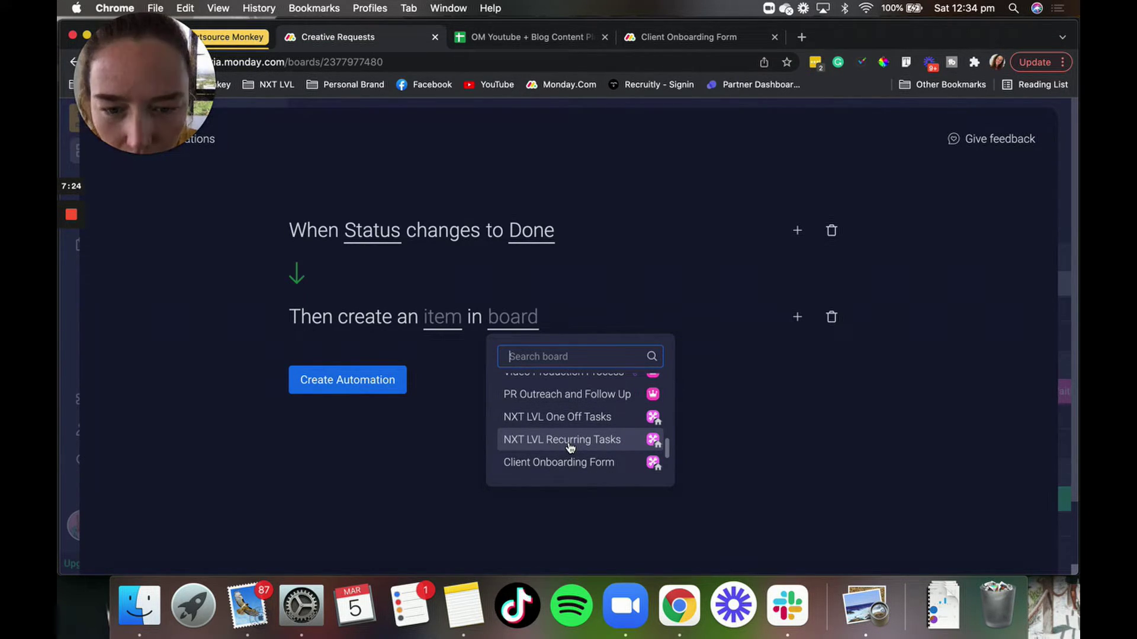
scroll(570, 448, down, 1)
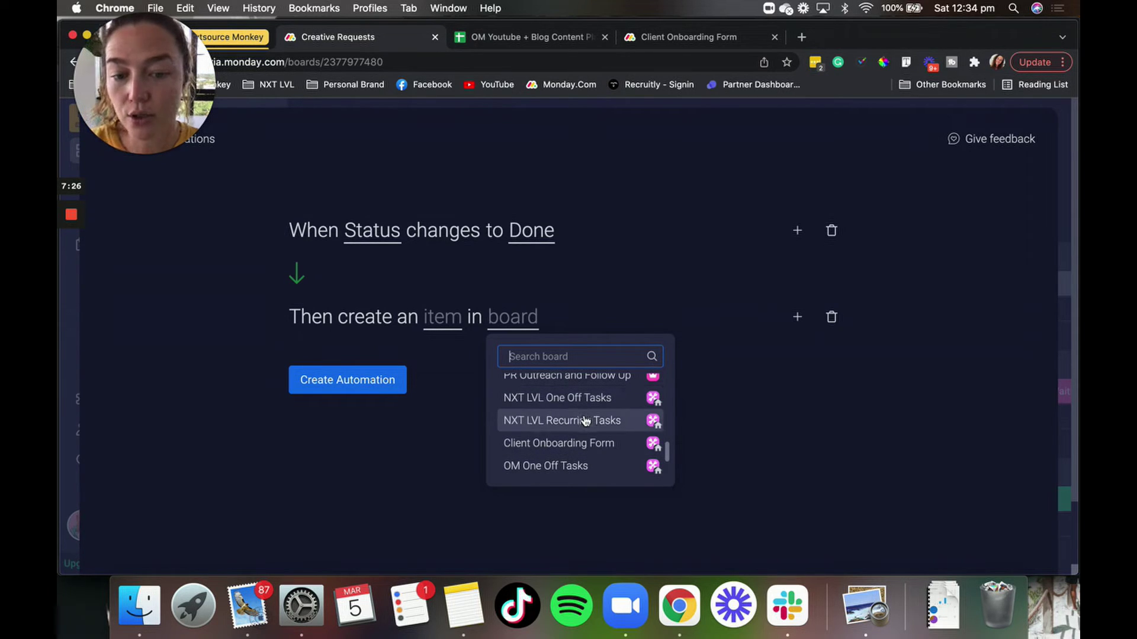
click(586, 421)
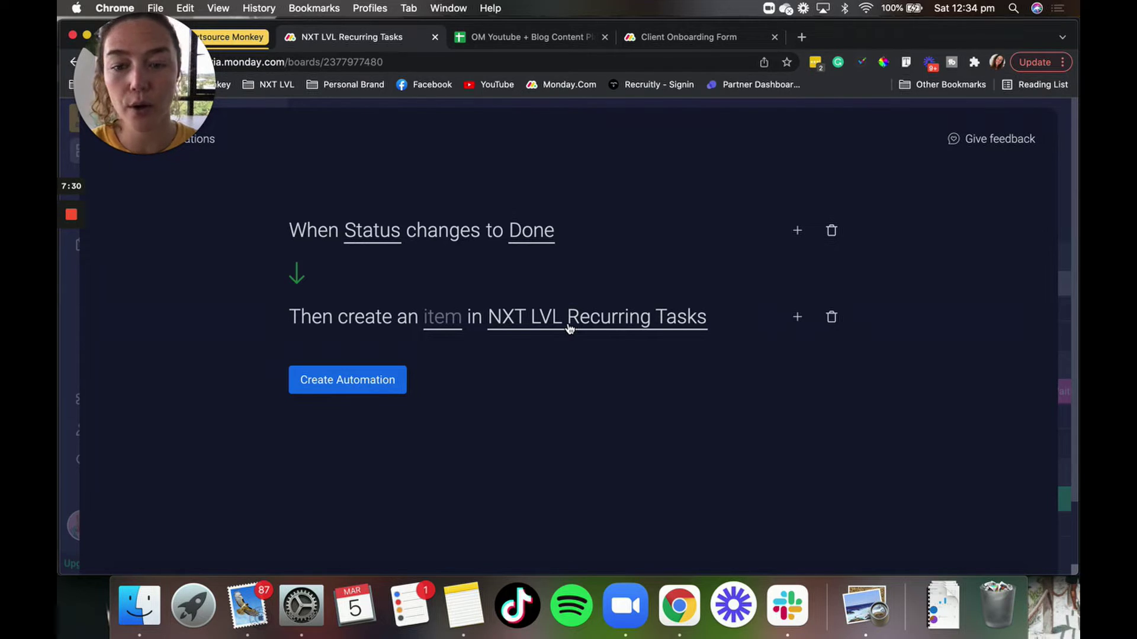
Keep Bi-Weekly Content Calendar as the group for the created item
click(436, 317)
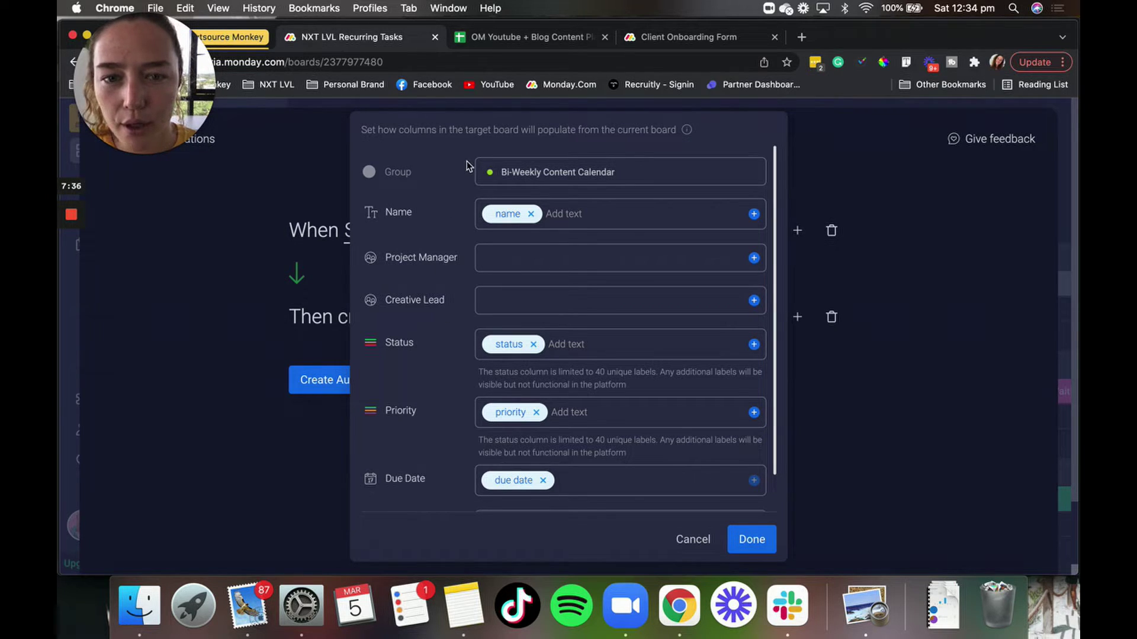
click(569, 177)
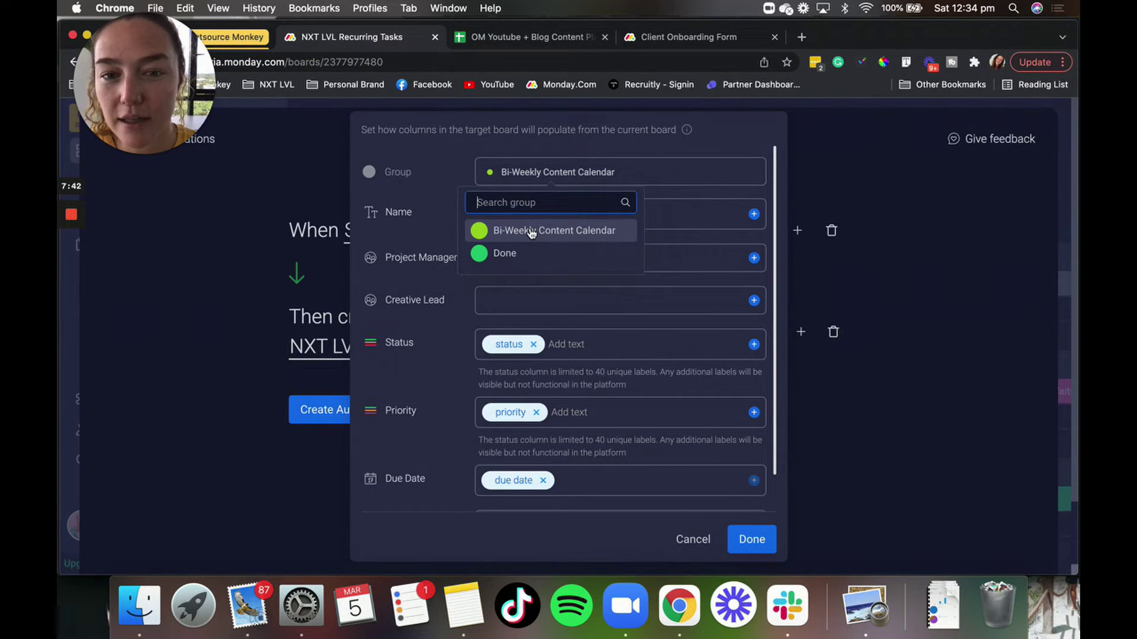
click(444, 161)
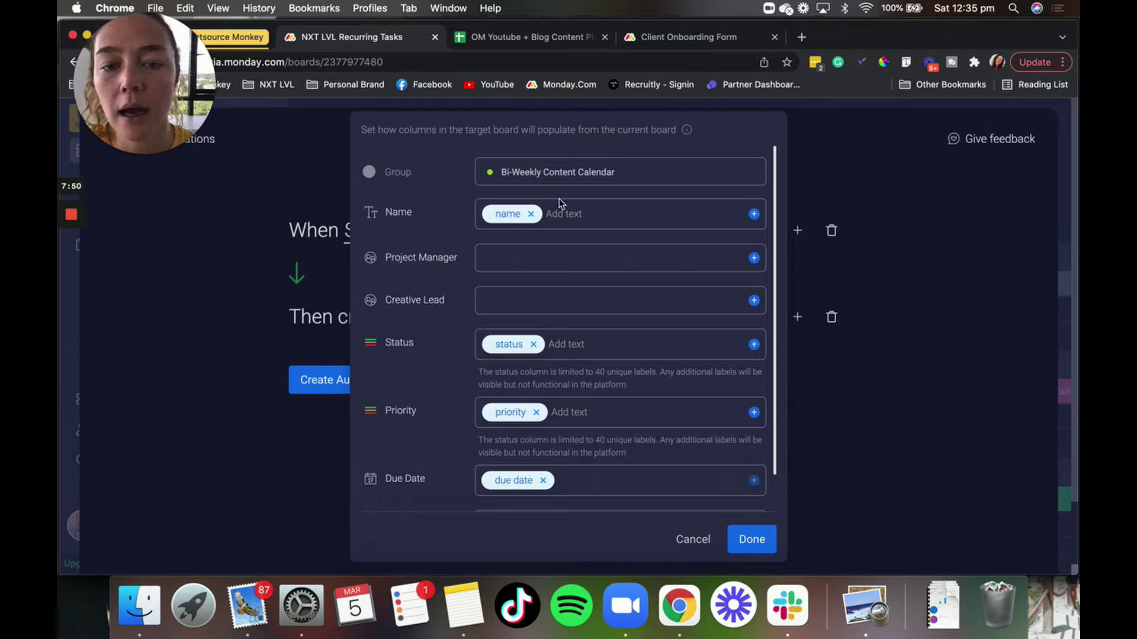
Replace the name mapping with the custom name 'Start SEO research for Youtube video'
click(531, 213)
click(531, 212)
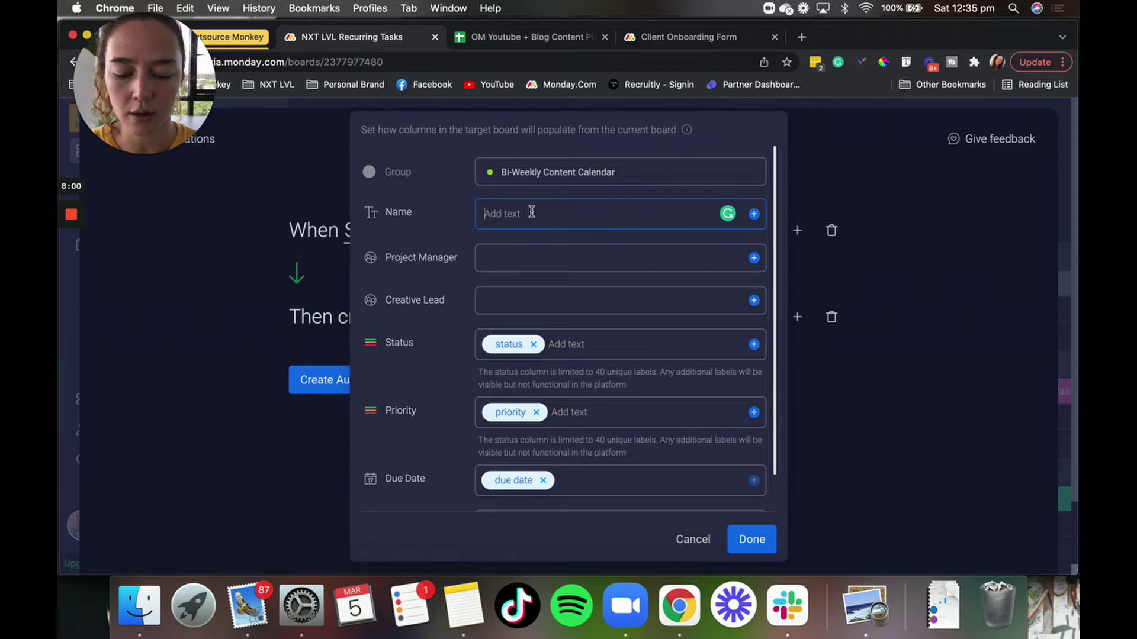
text(Star)
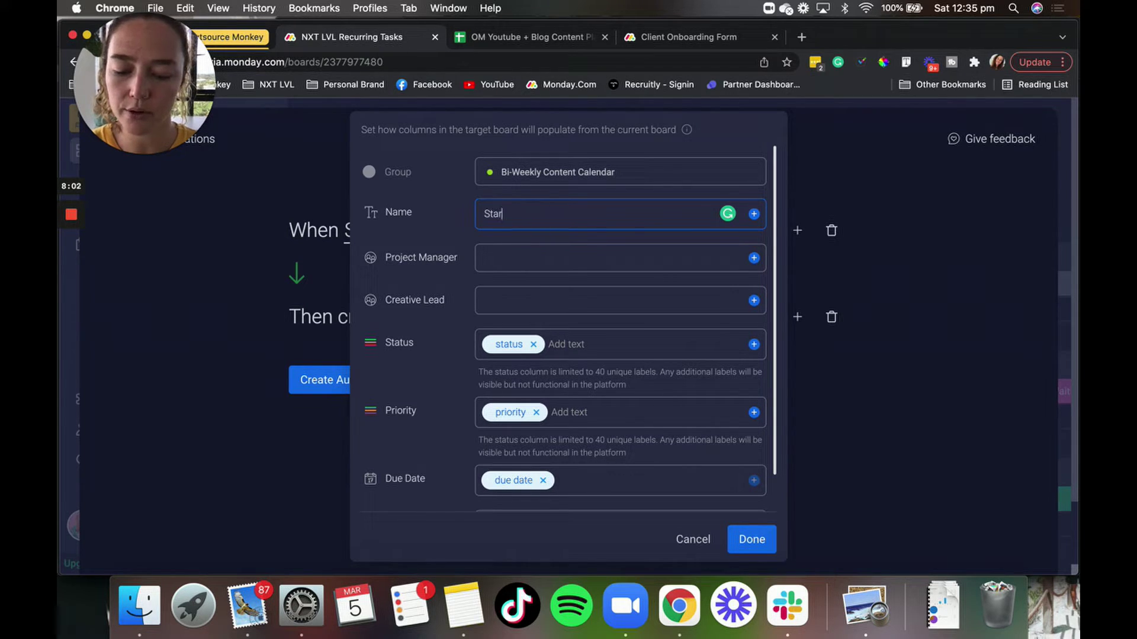
text(t SEO re)
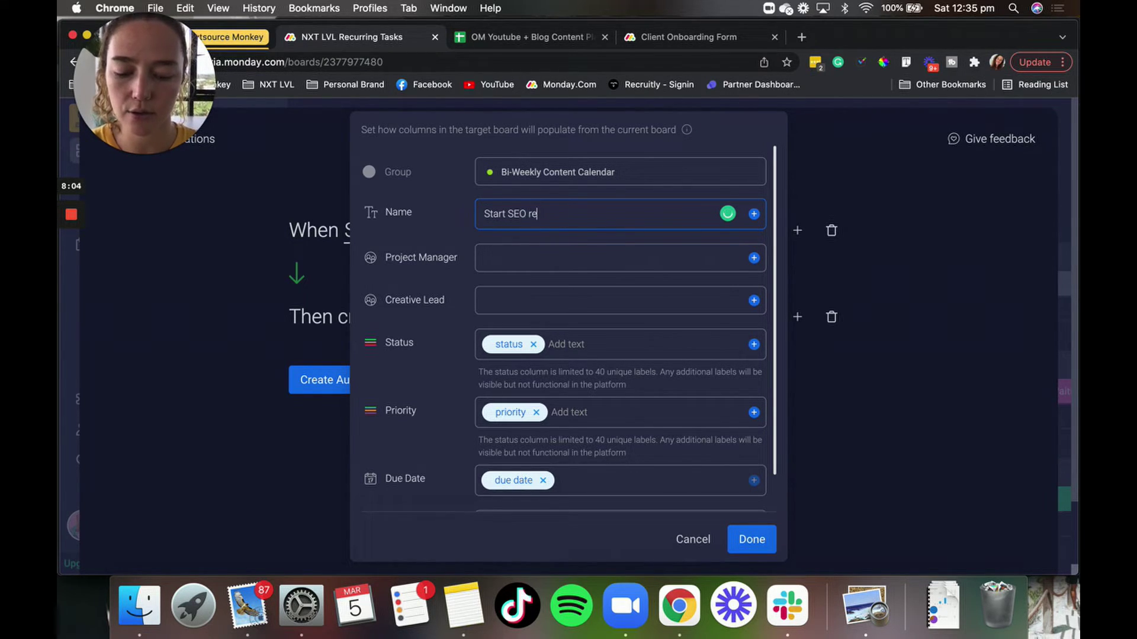
text(search for Ytou)
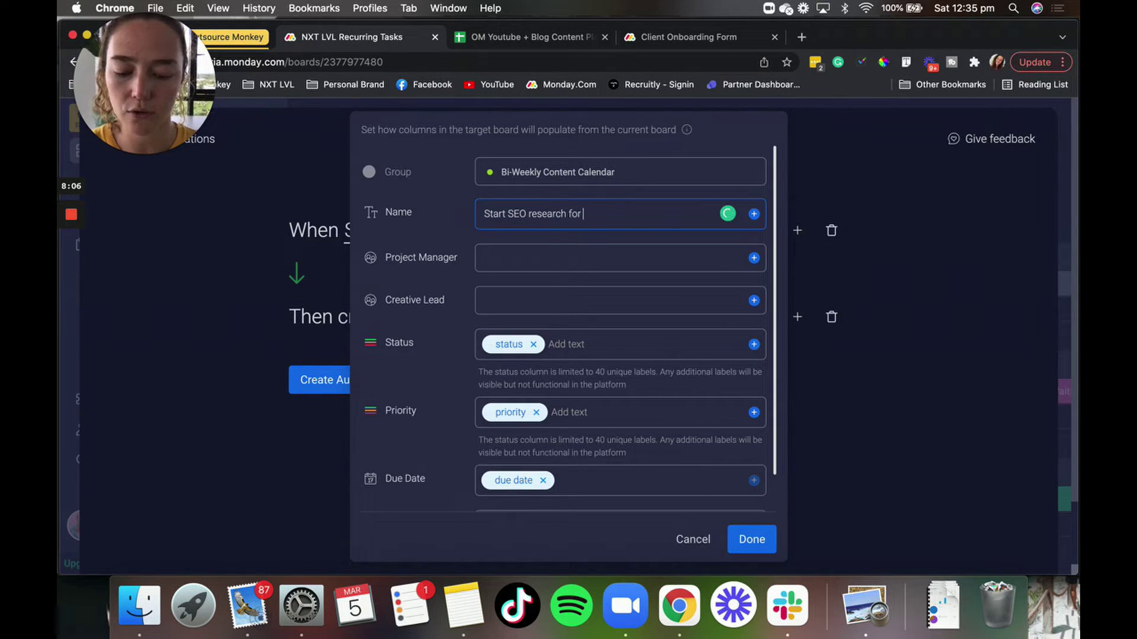
key(BackSpace)
key(BackSpace)
key(BackSpace)
text(outube video)
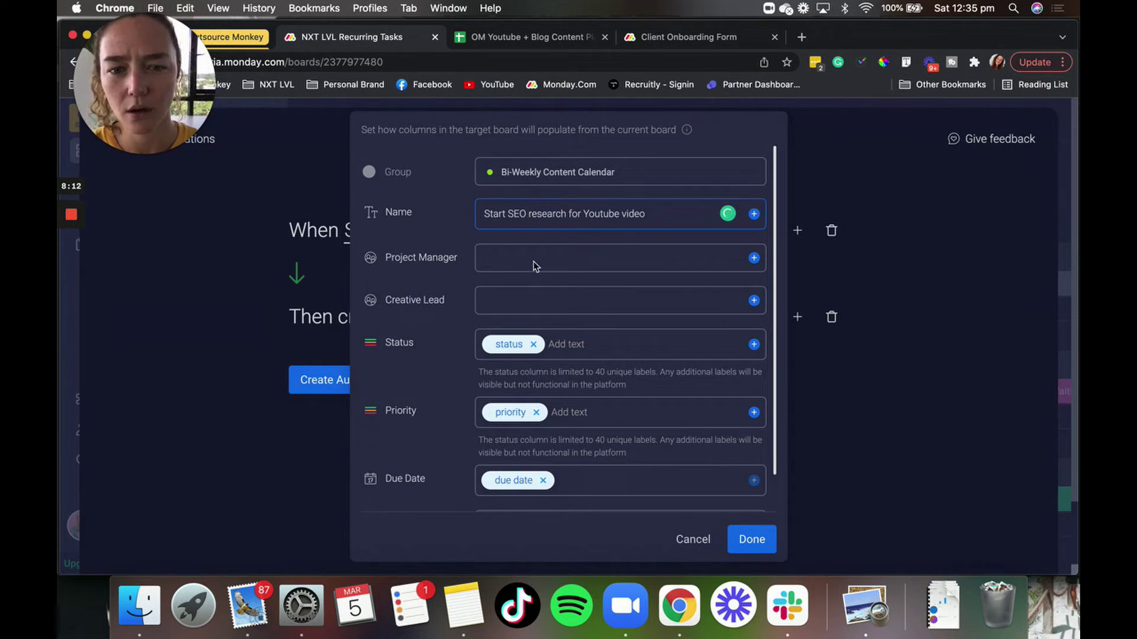
Fill the new item's Project Manager and Creative Lead from the Assignee column
click(534, 264)
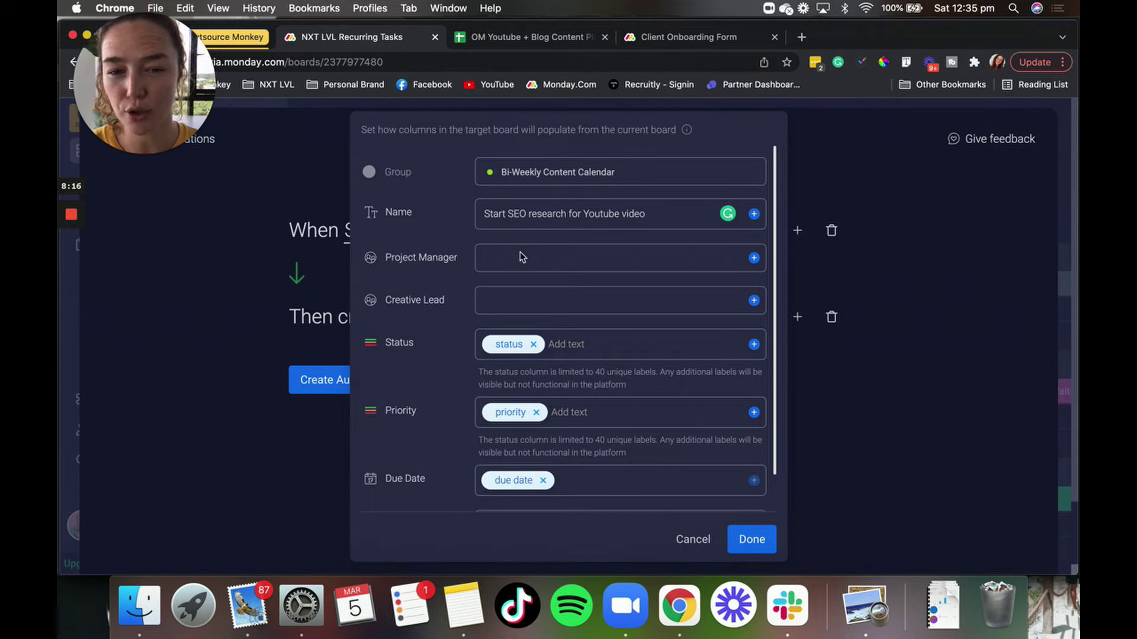
click(754, 258)
click(572, 307)
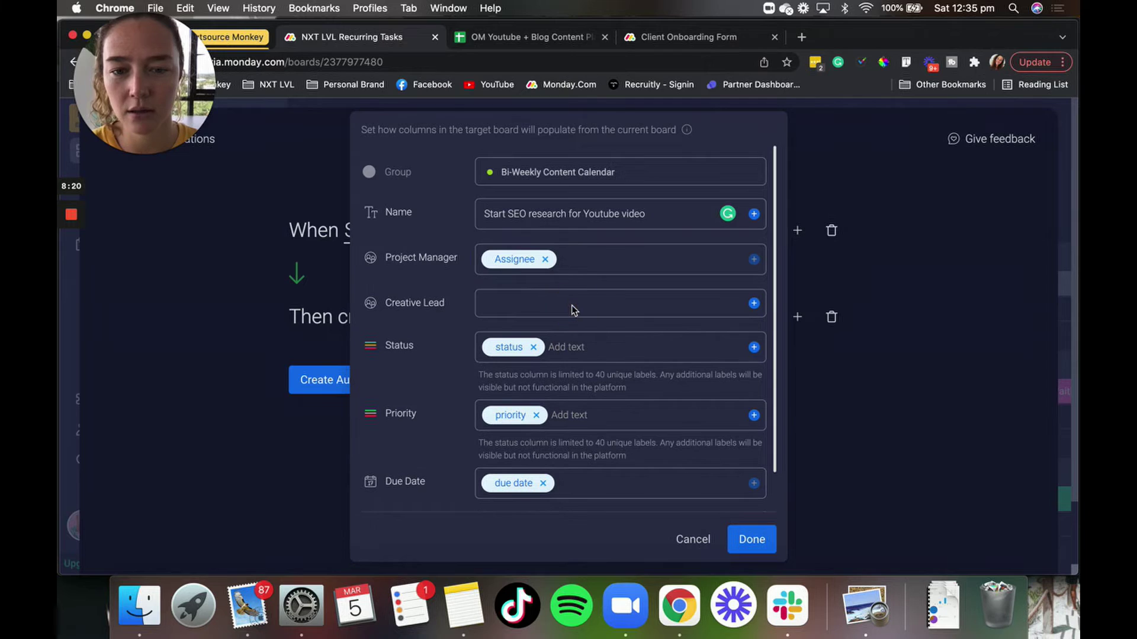
click(753, 304)
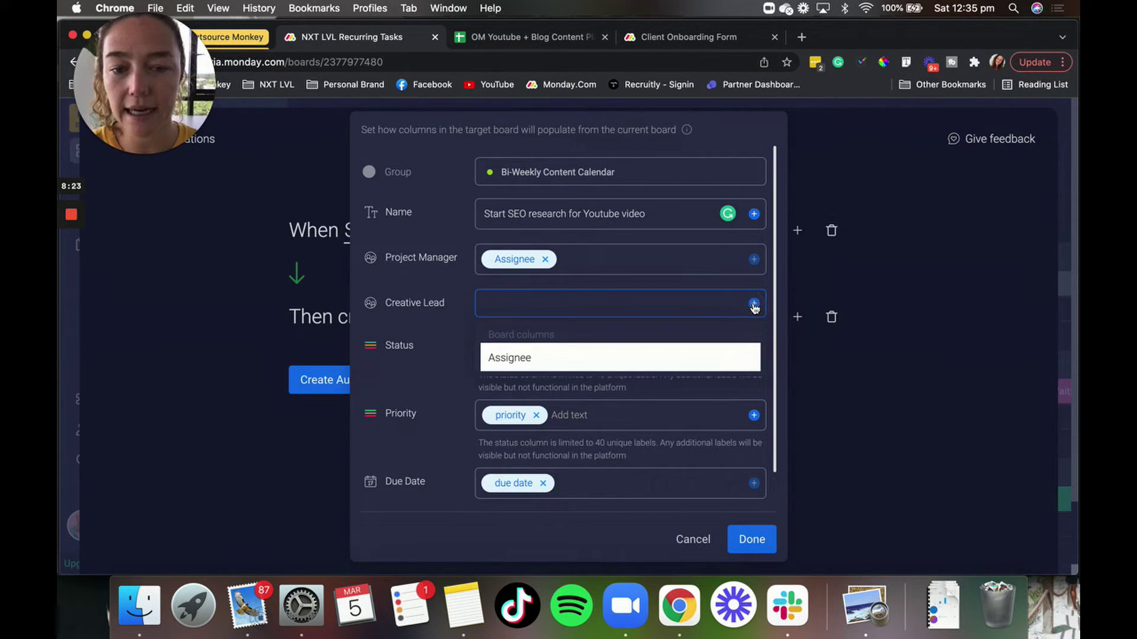
click(556, 359)
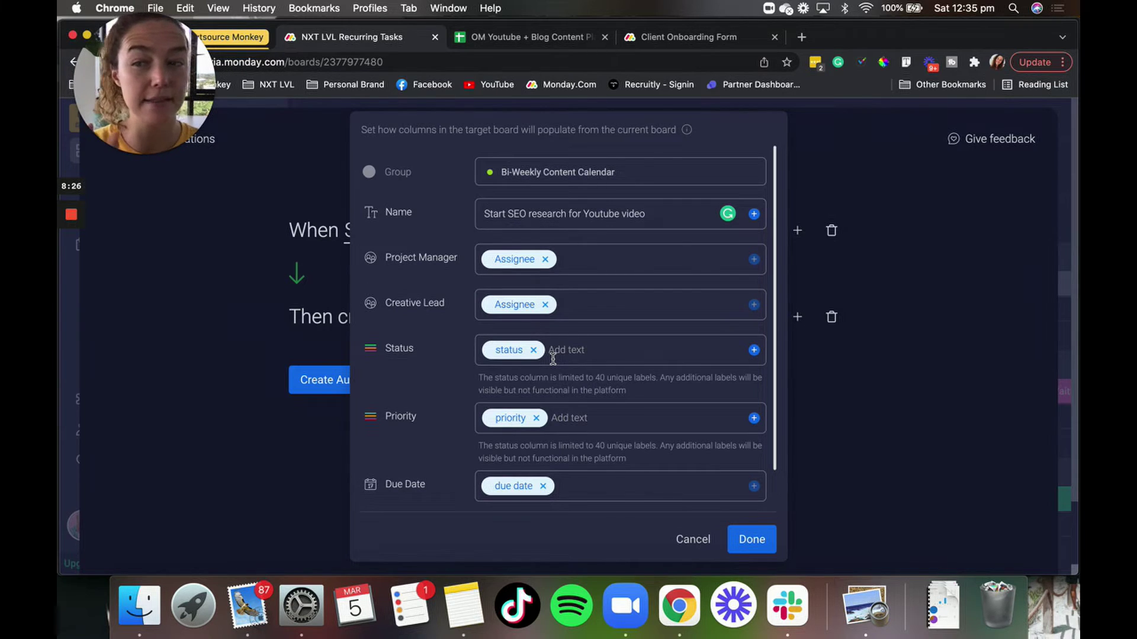
Fill the new item's Link column from the Description column
scroll(638, 362, down, 2)
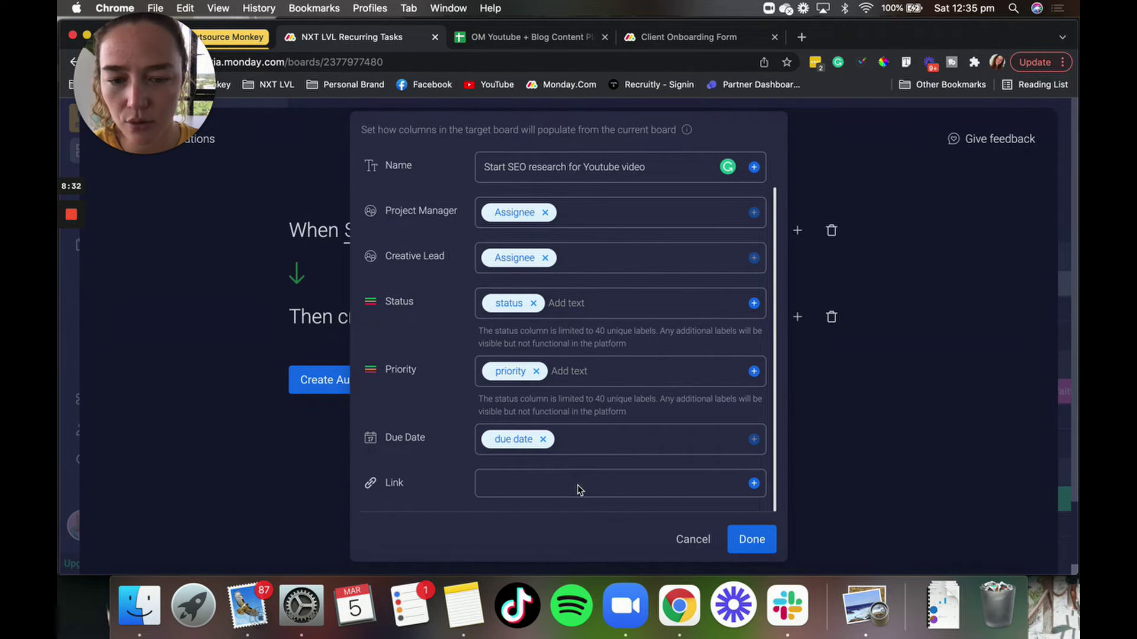
click(560, 488)
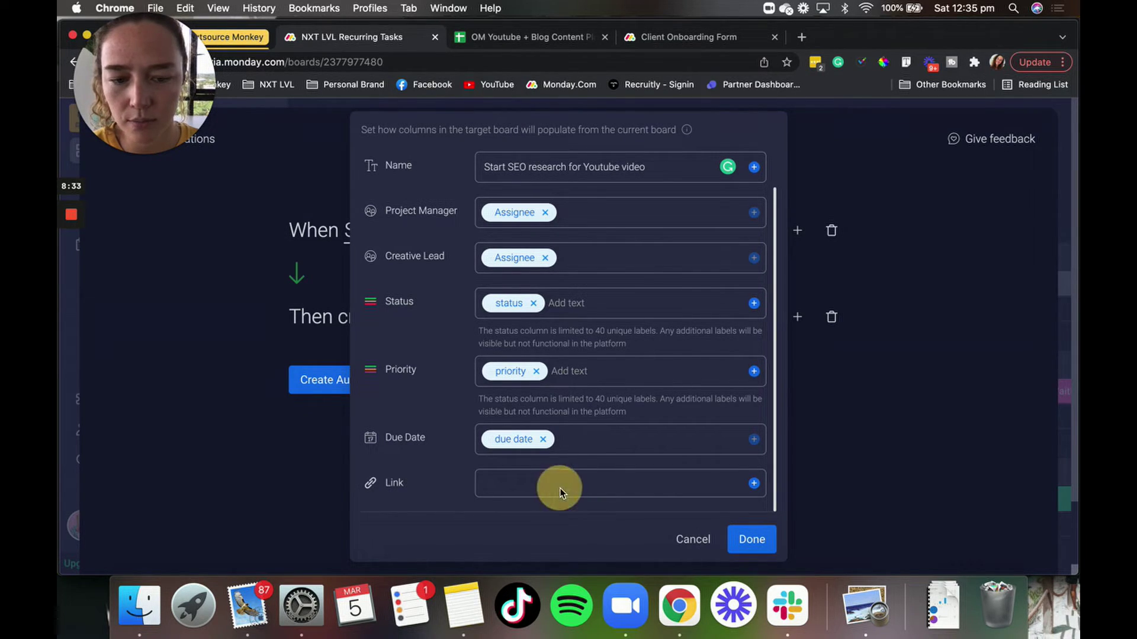
click(754, 483)
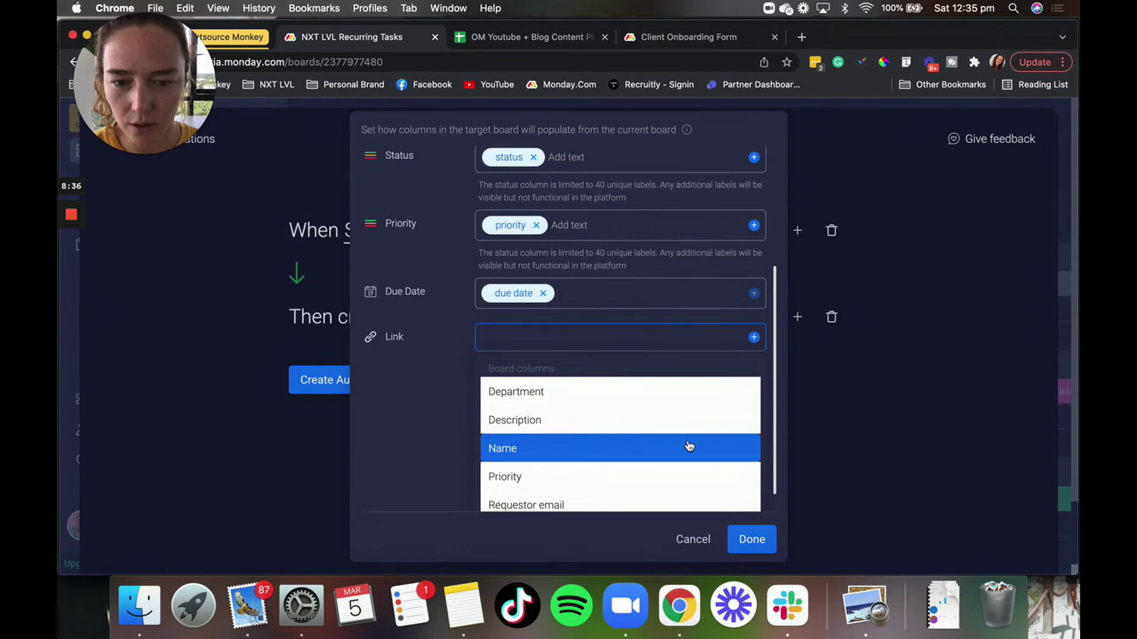
scroll(689, 446, down, 3)
scroll(689, 446, up, 2)
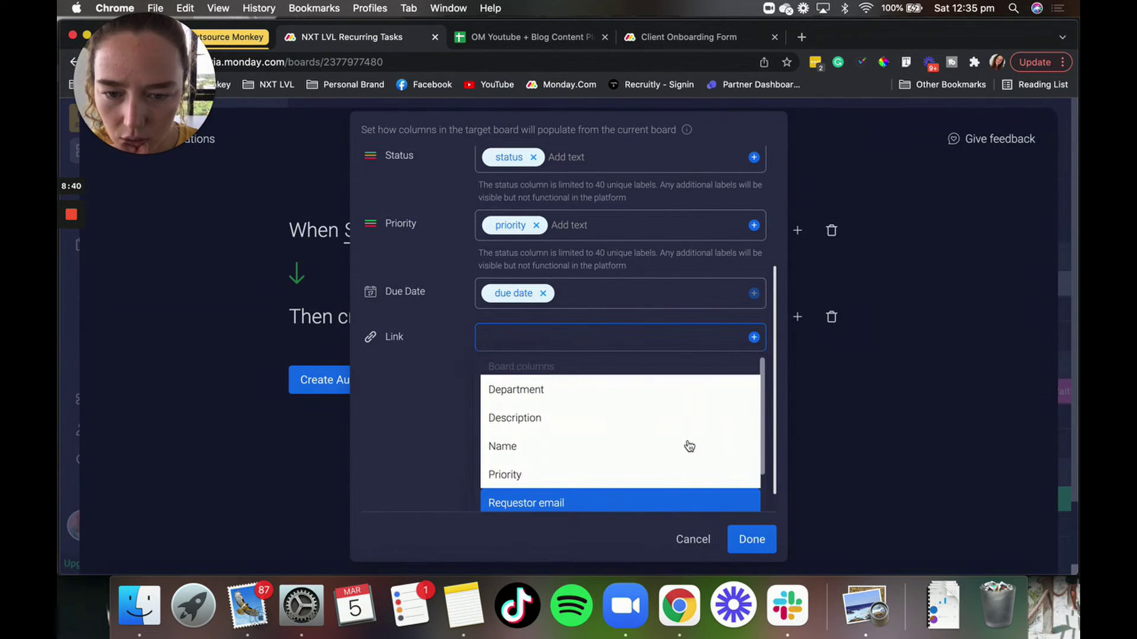
scroll(689, 446, down, 3)
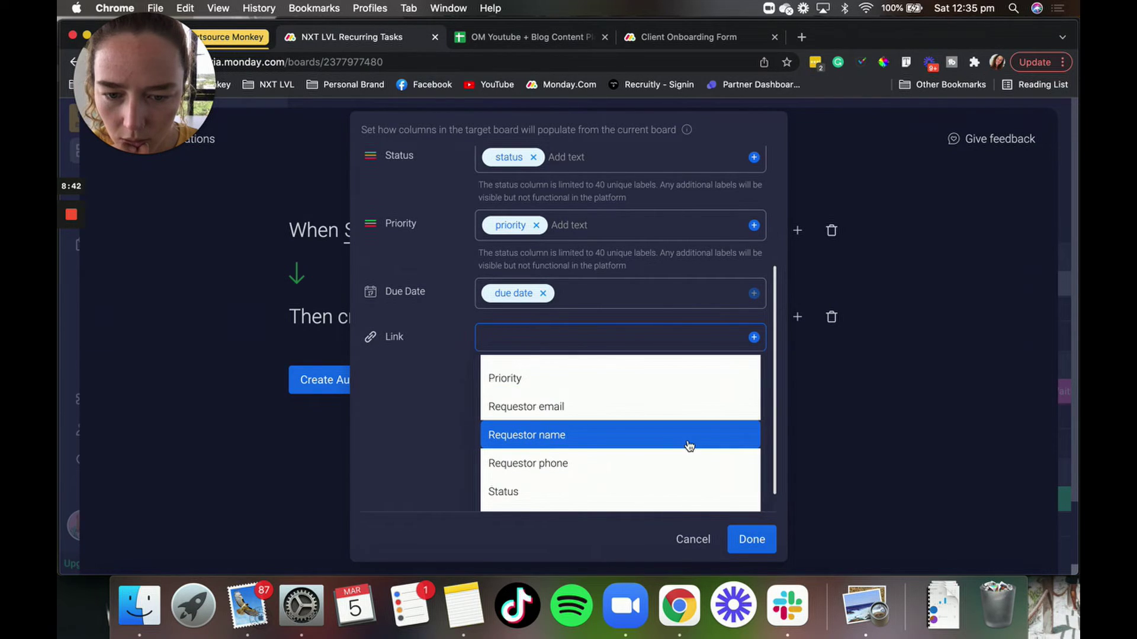
scroll(689, 446, down, 2)
scroll(689, 446, up, 3)
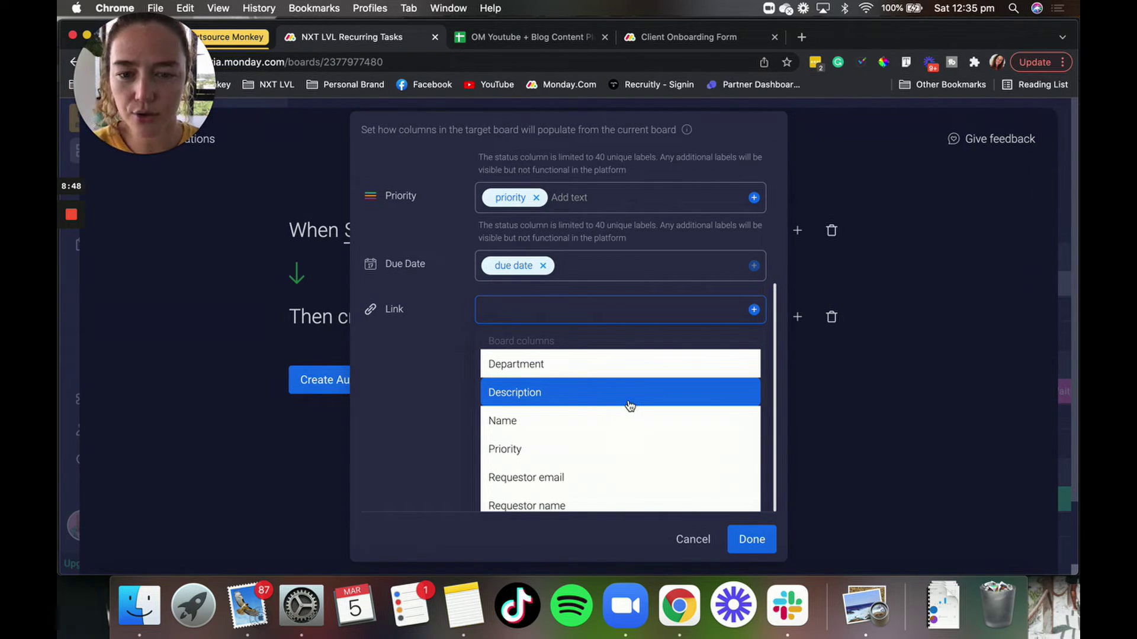
click(629, 405)
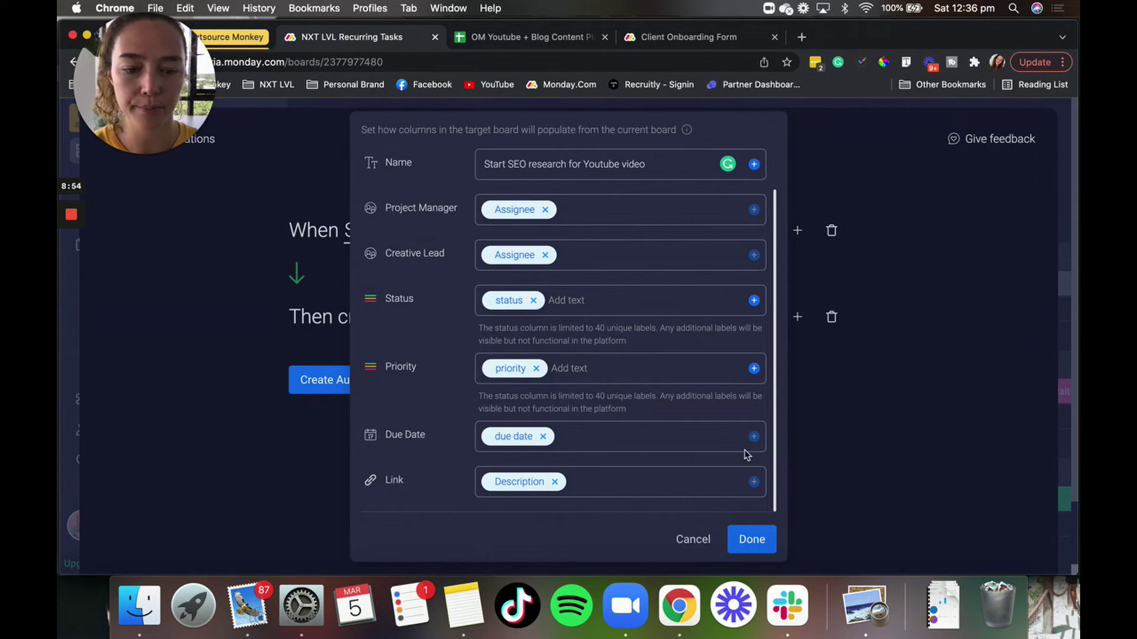
Confirm the column mapping and save the Status-to-Done create-item automation
click(750, 538)
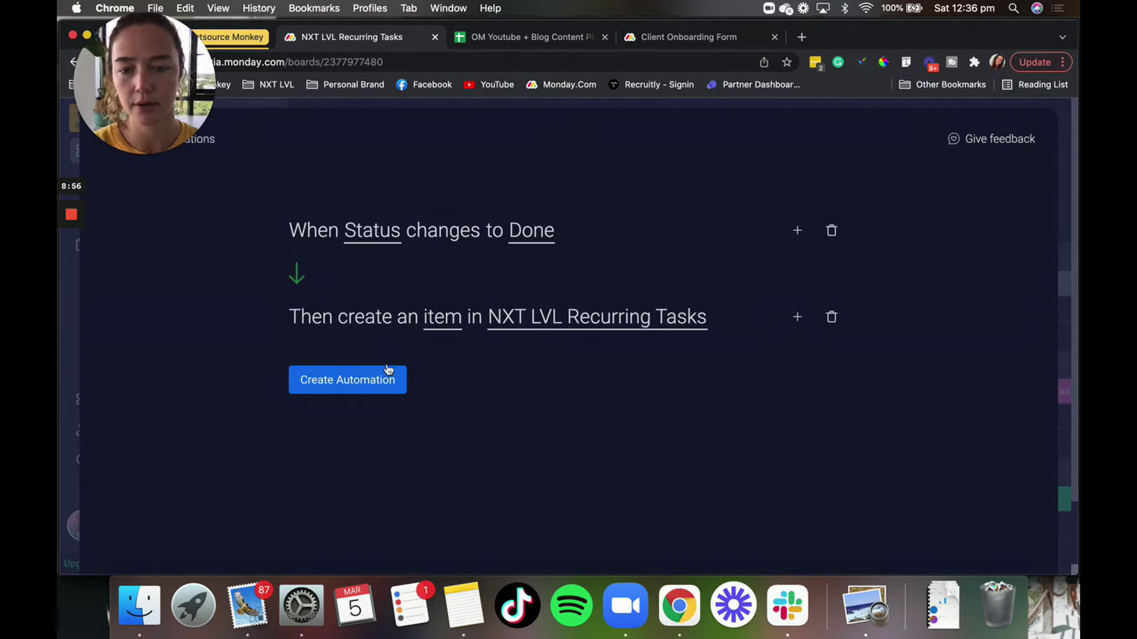
click(339, 388)
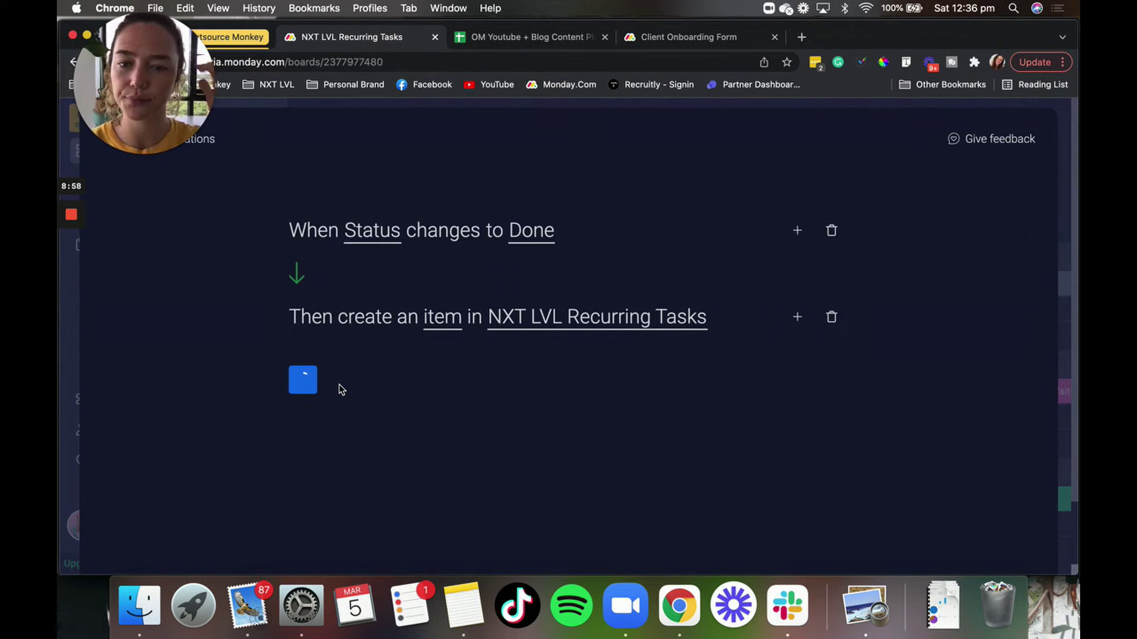